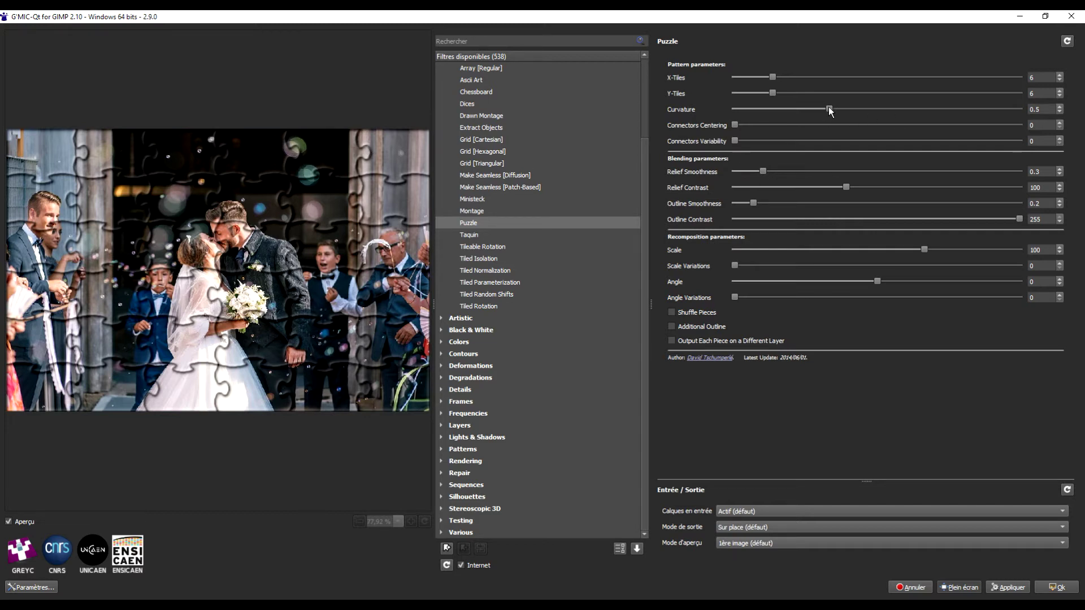
- Set the puzzle pattern's Curvature to about 0.498
left_click_drag(830, 111, 773, 111)
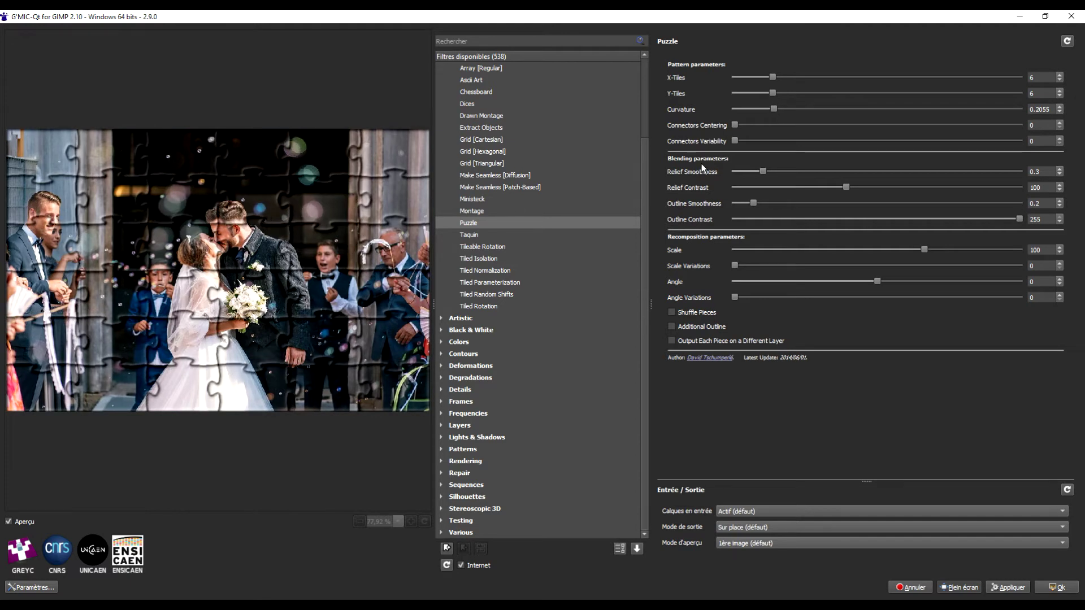
left_click(774, 109)
left_click_drag(793, 109, 830, 108)
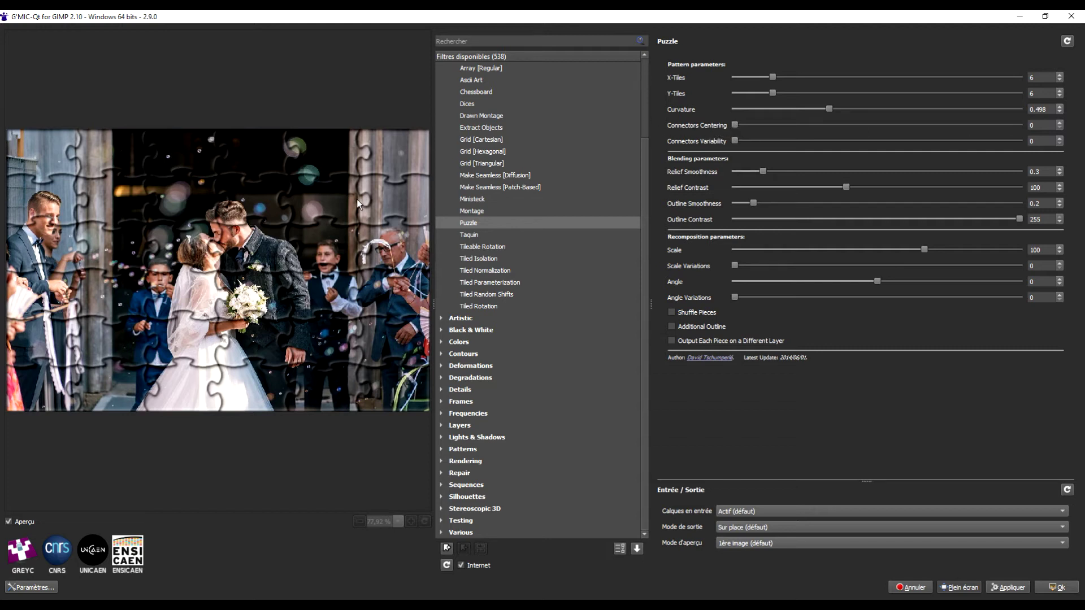
- Try Connectors Centering at 1 and Connectors Variability at 2, resetting each to 0
left_click(735, 125)
left_click_drag(736, 126, 1021, 125)
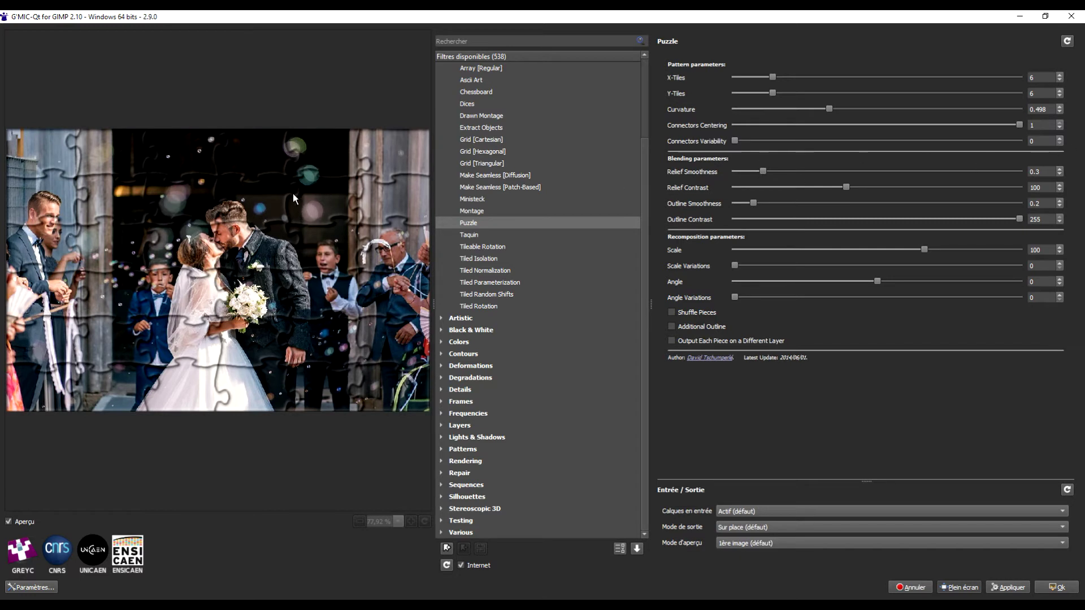
left_click_drag(1019, 124, 734, 125)
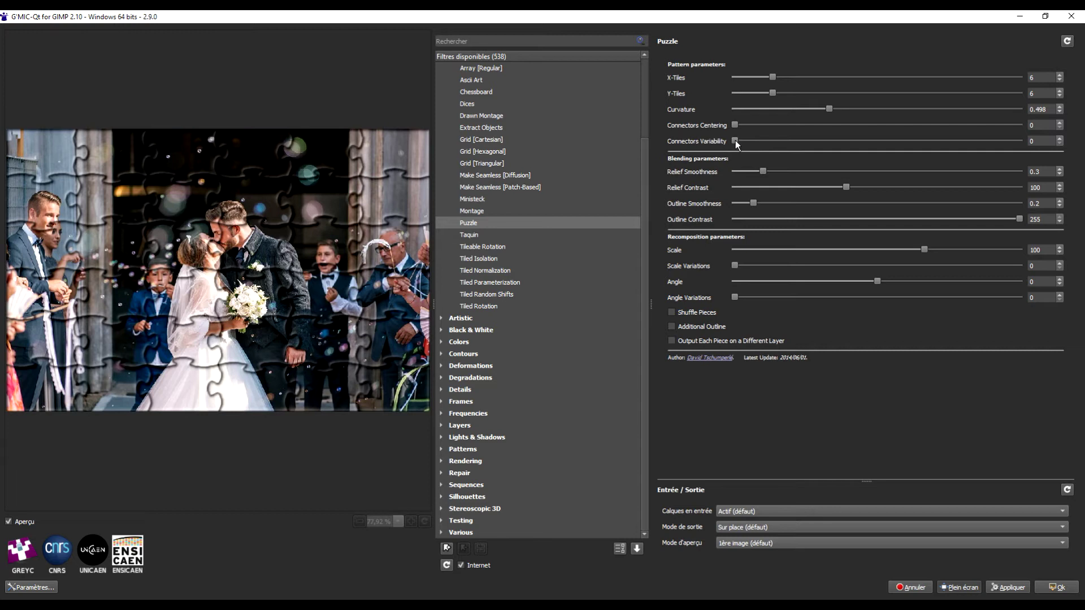
left_click_drag(735, 141, 1019, 140)
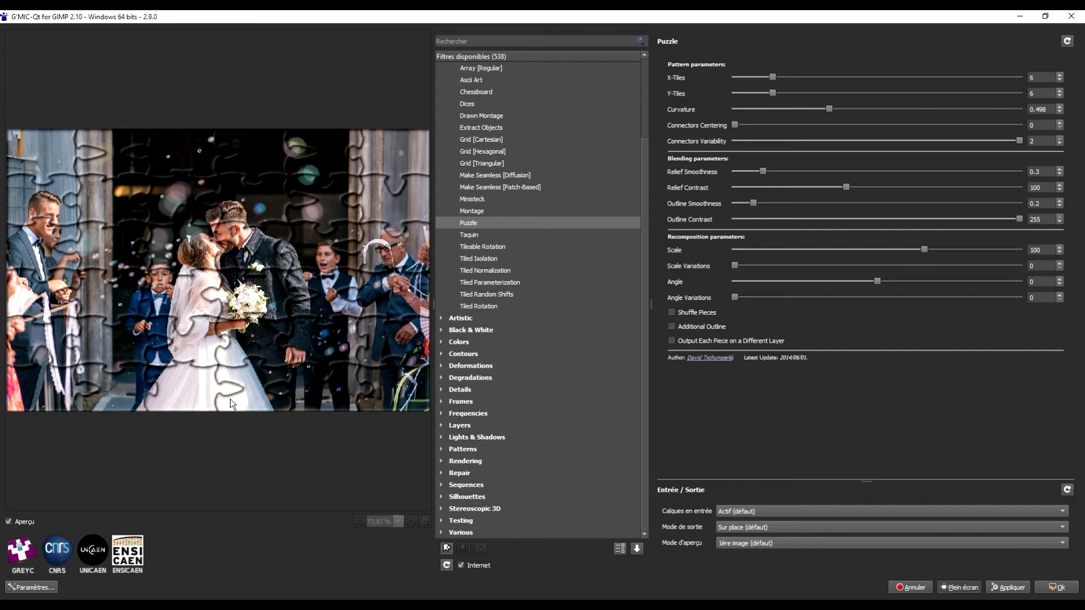
left_click_drag(1019, 141, 715, 142)
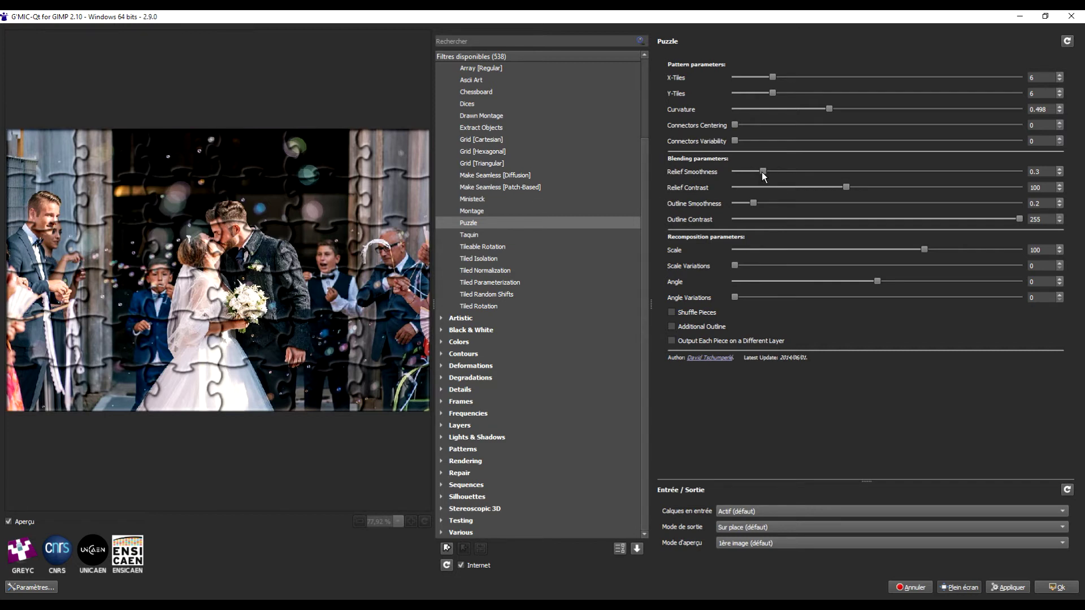
- Set the puzzle's Relief Smoothness to about 0.31 and its Relief Contrast to about 159
left_click_drag(762, 172, 881, 172)
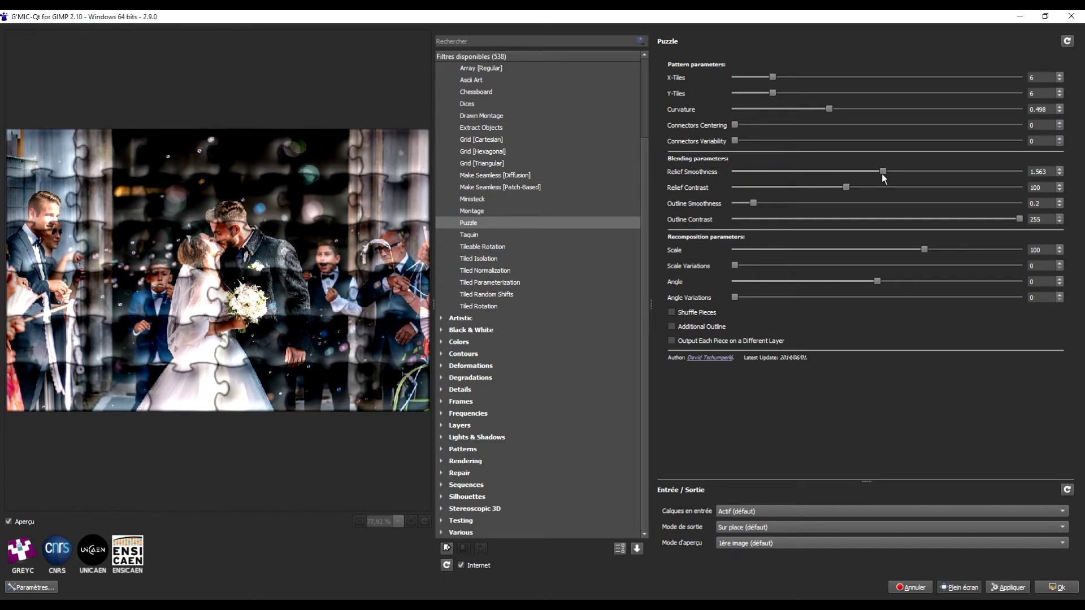
left_click_drag(881, 171, 762, 174)
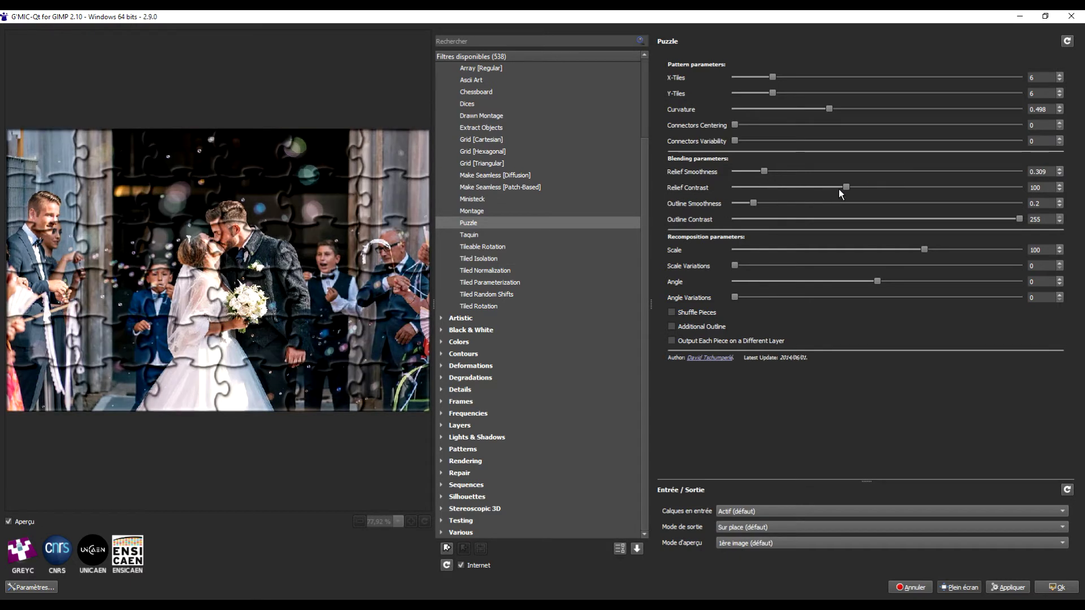
left_click_drag(847, 187, 912, 187)
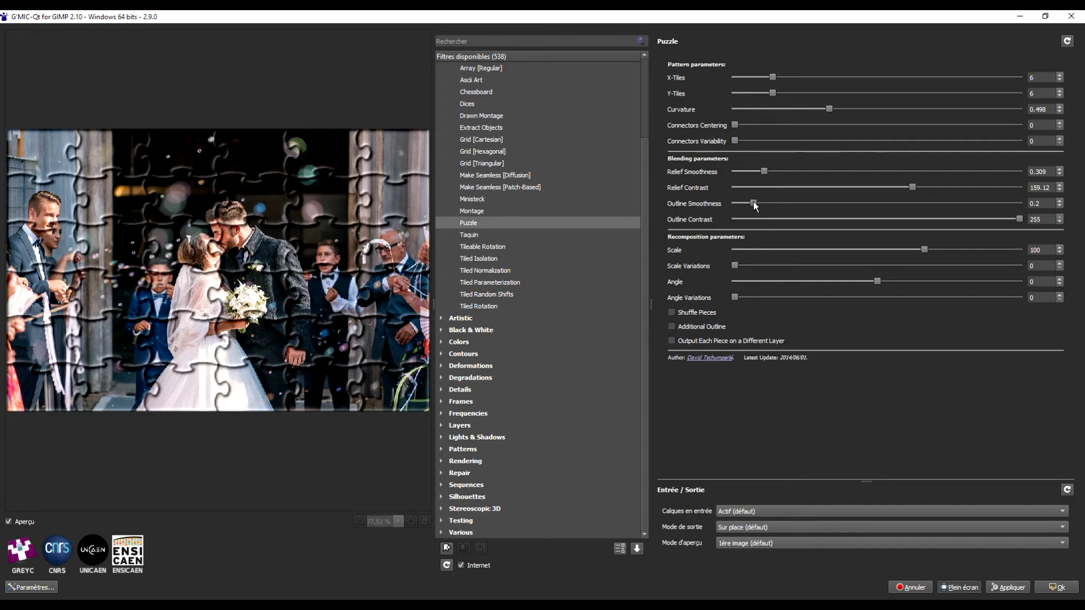
- Set the Outline Smoothness to about 0.23 and compare Outline Contrast at 0 and at 255, keeping 255
left_click_drag(753, 203, 905, 202)
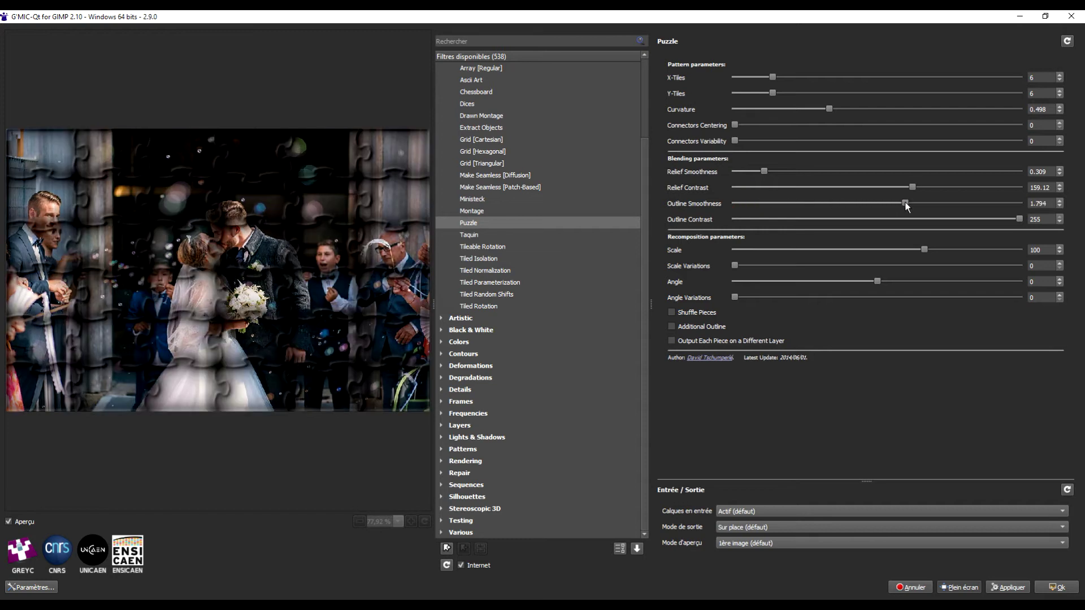
left_click_drag(904, 203, 756, 205)
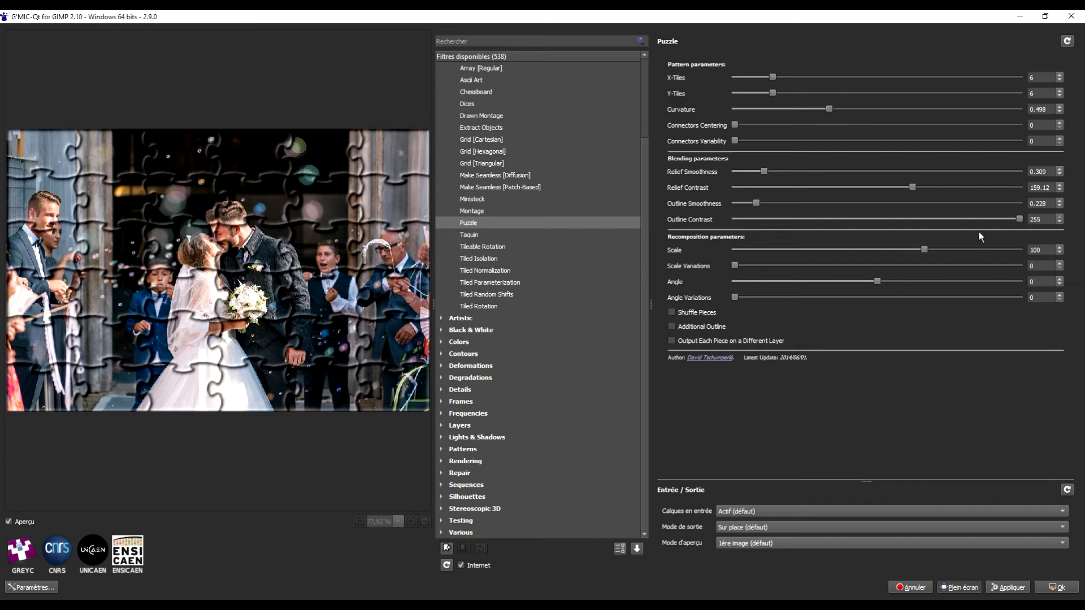
left_click_drag(1020, 219, 732, 221)
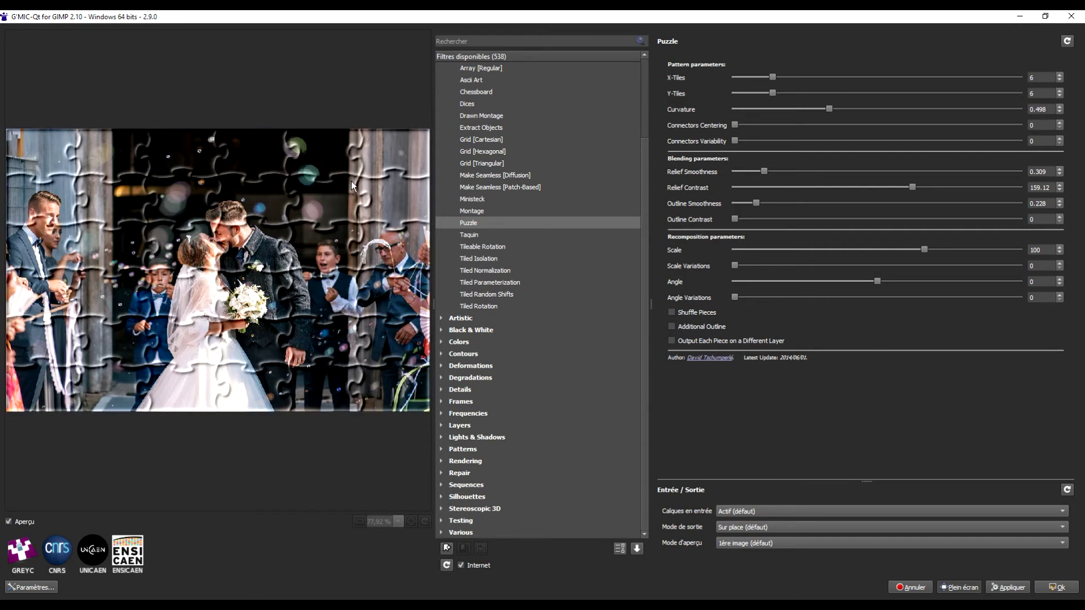
left_click_drag(735, 219, 1020, 219)
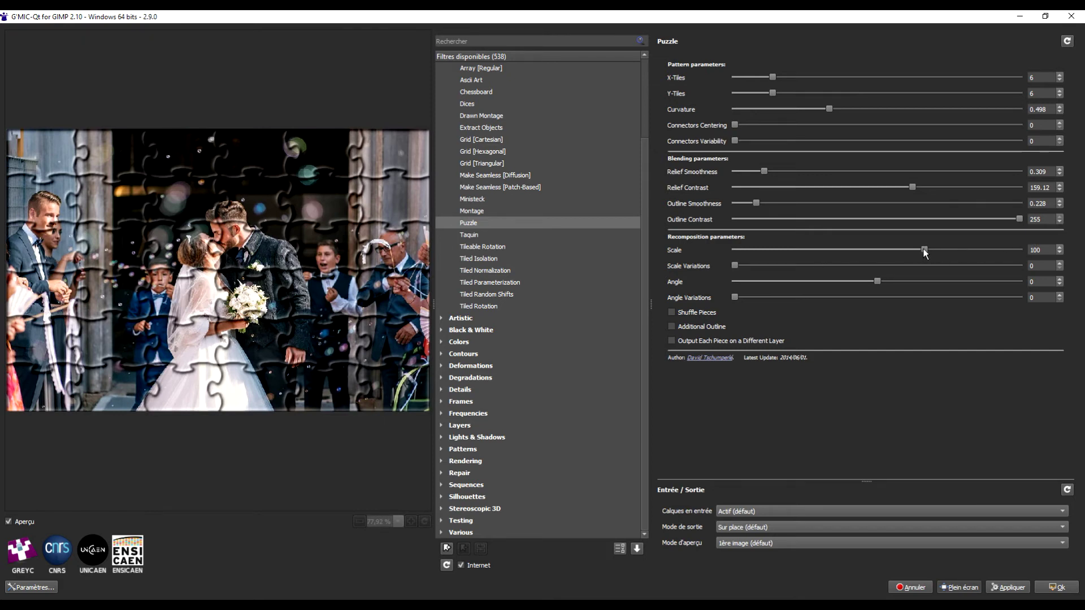
- Try the pieces' Scale at about 88 and Scale Variations at about 46, restoring them to 100 and 0
left_click_drag(924, 250, 798, 250)
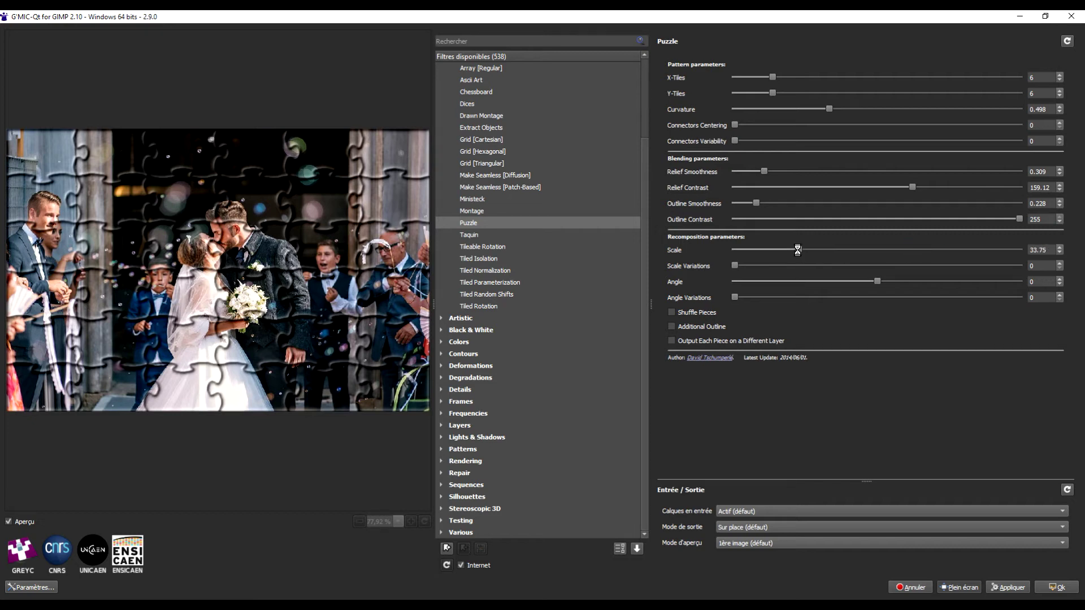
left_click_drag(799, 250, 901, 249)
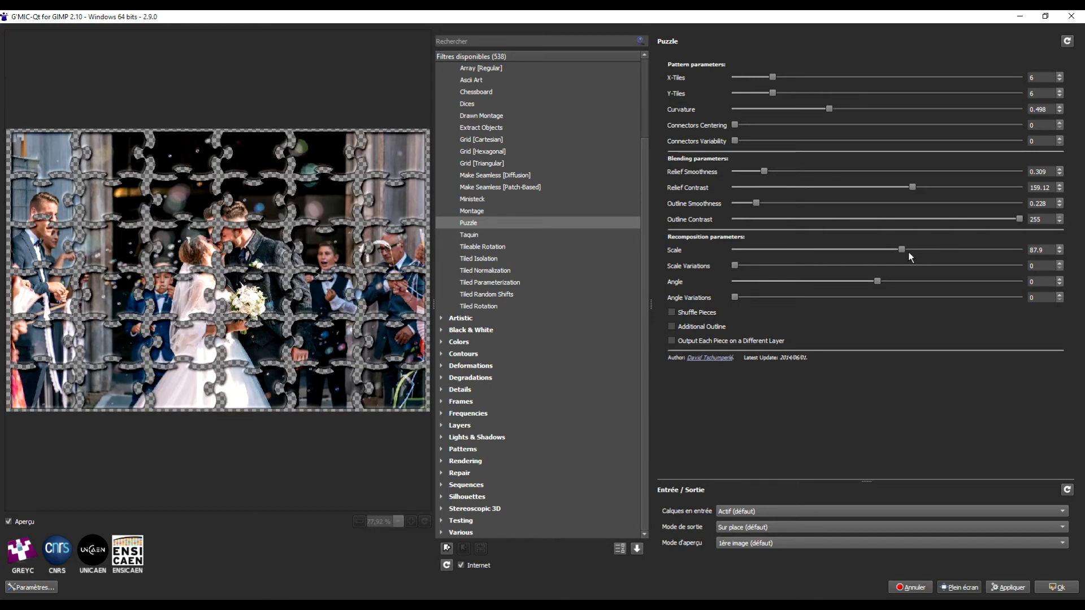
left_click_drag(1047, 250, 972, 252)
type("100")
key("Return")
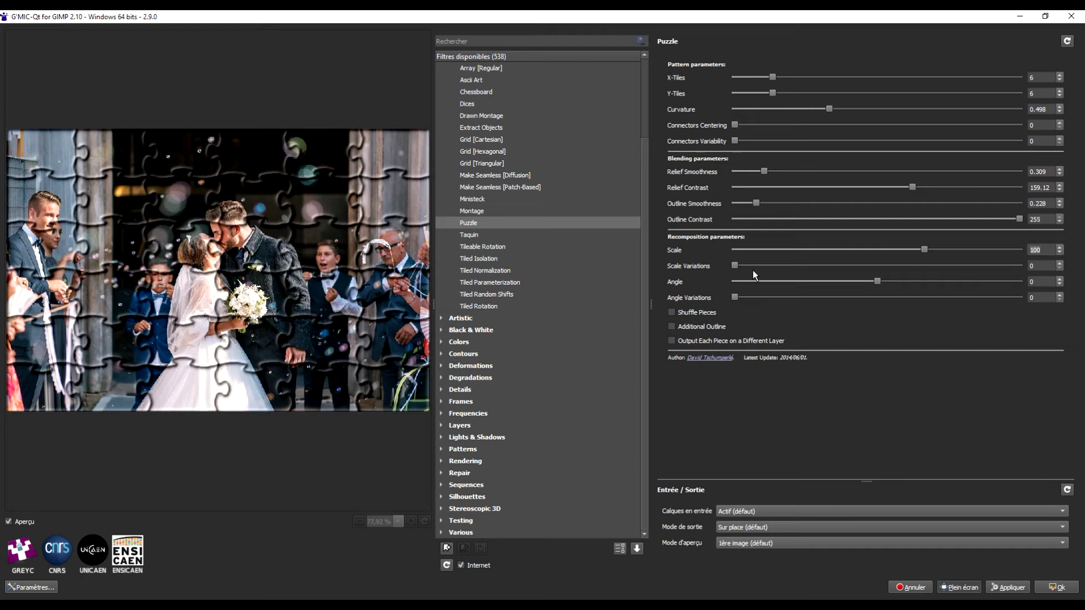
left_click_drag(735, 268, 866, 270)
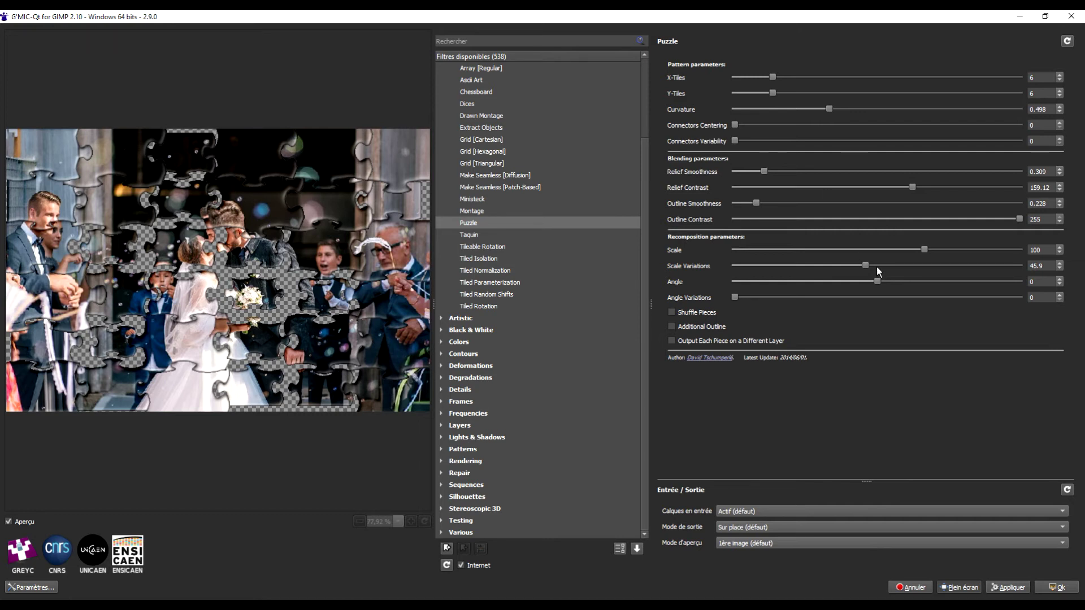
left_click_drag(865, 266, 700, 286)
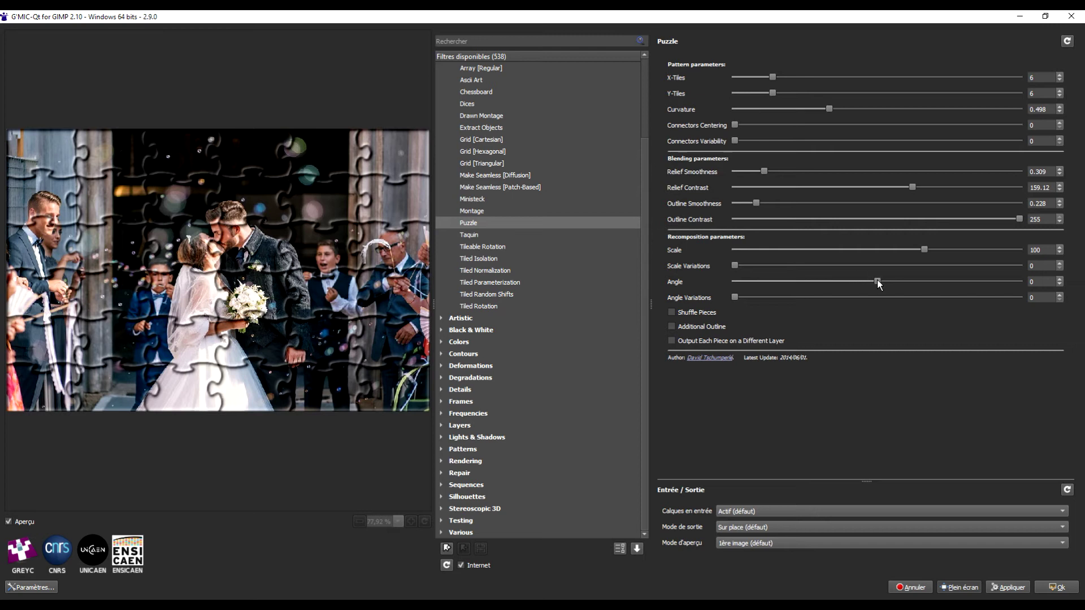
- Try the pieces' Angle at about -78 and Angle Variations at about 64, resetting both to 0
left_click_drag(878, 282, 815, 282)
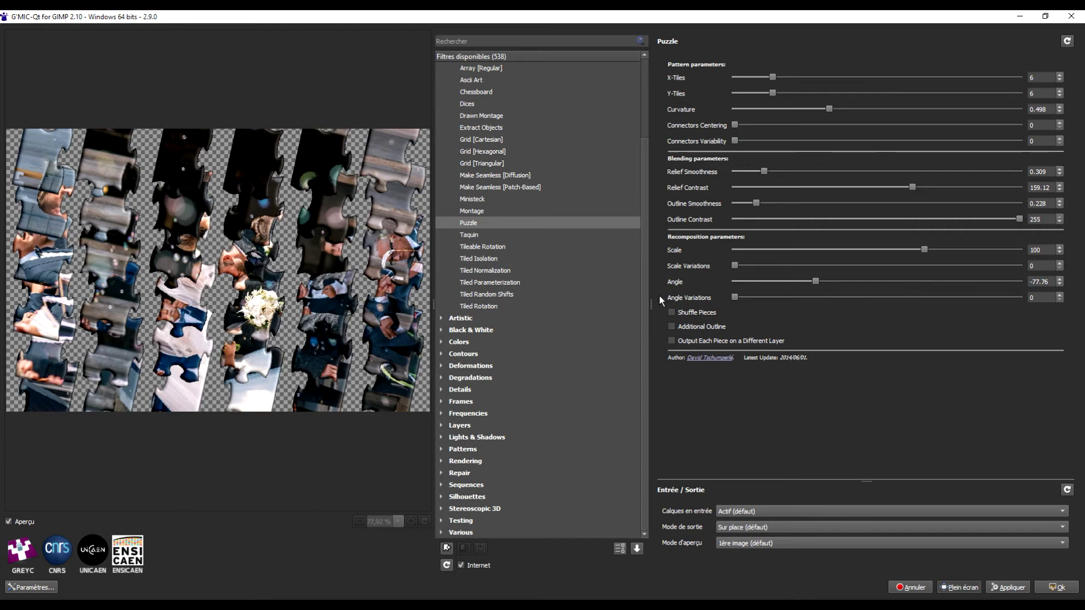
left_click(1051, 285)
type("0")
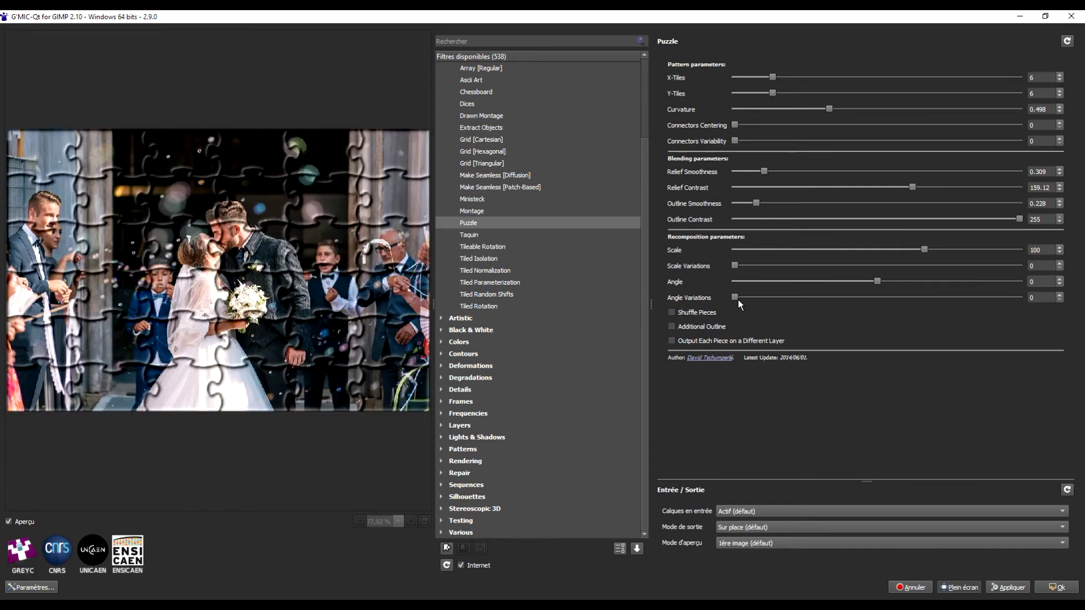
left_click_drag(733, 297, 833, 299)
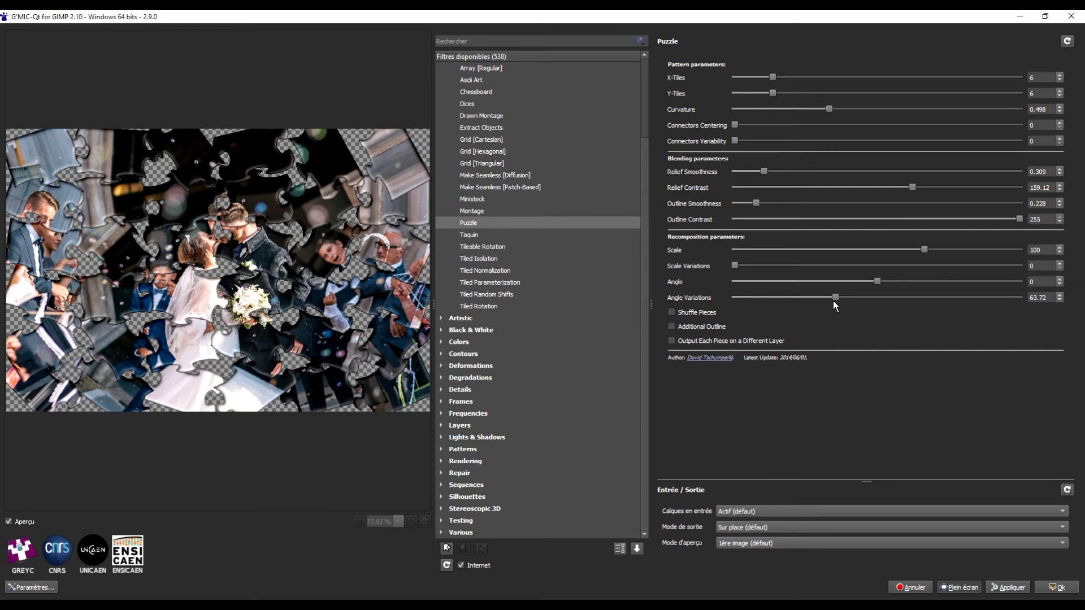
left_click_drag(835, 297, 734, 297)
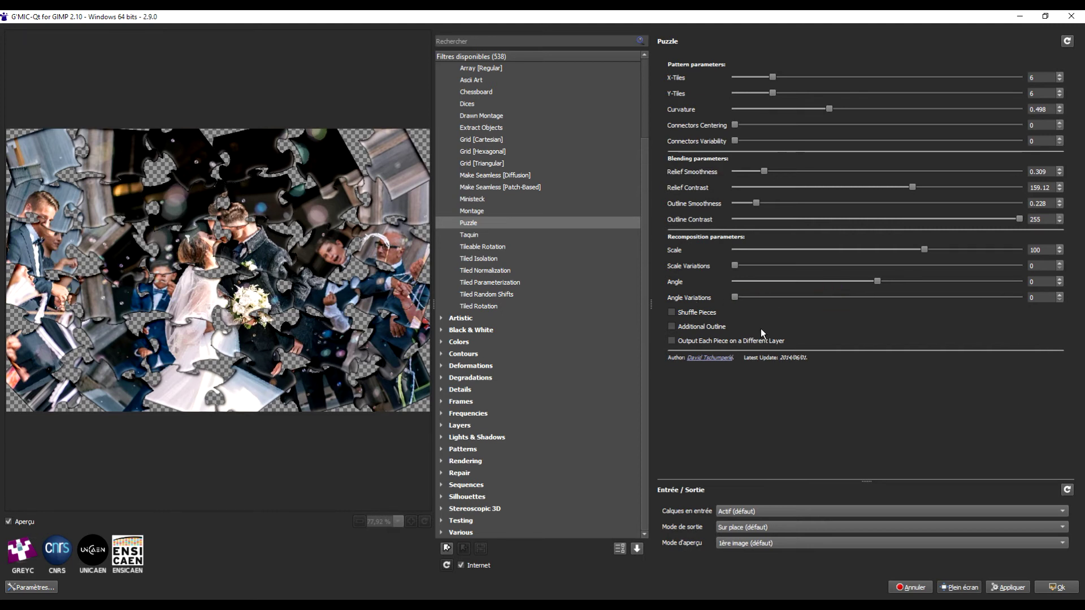
- Leave Shuffle Pieces off, enable Additional Outline and Output Each Piece on a Different Layer, and apply the Puzzle filter
left_click(692, 313)
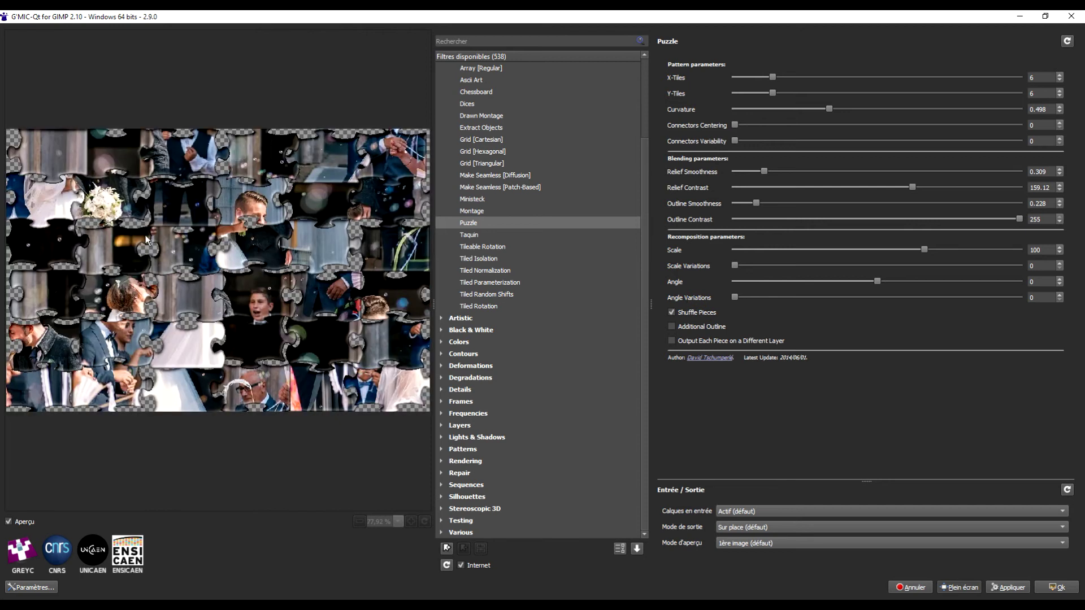
left_click(690, 313)
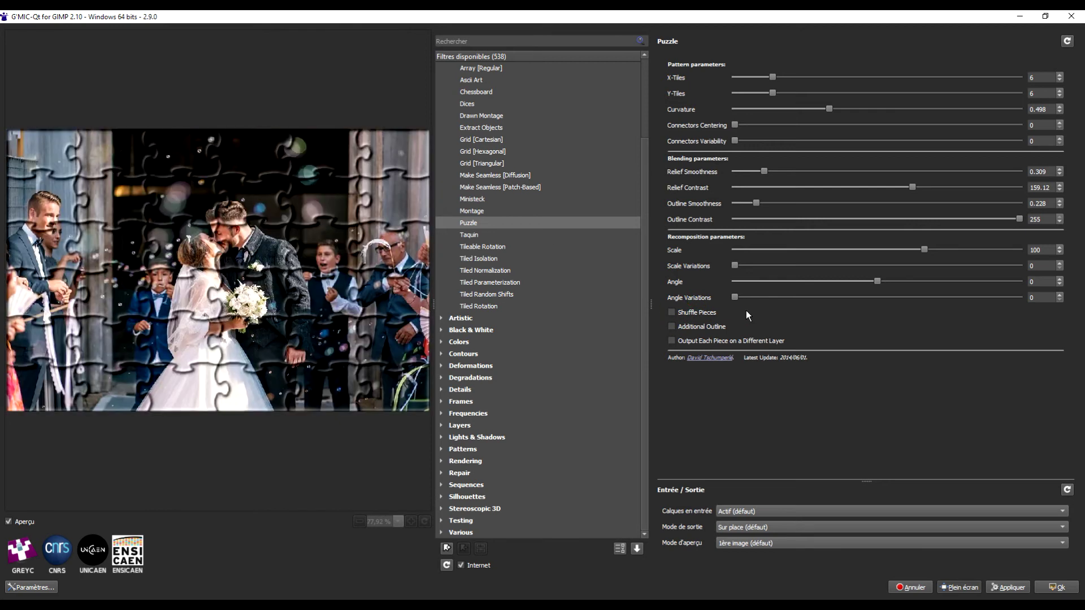
left_click(699, 327)
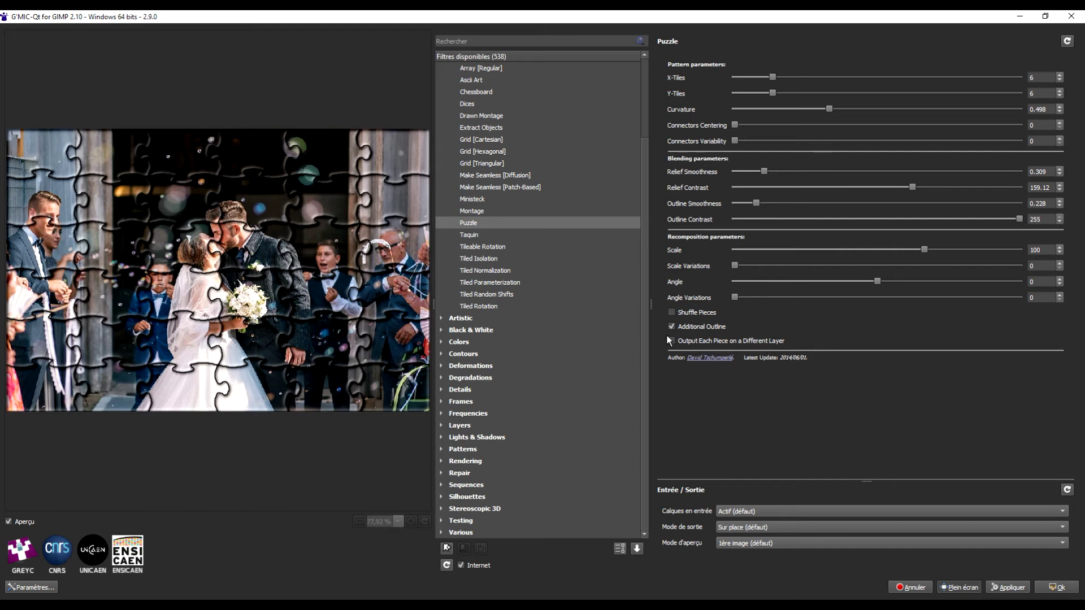
left_click(750, 340)
left_click(1060, 589)
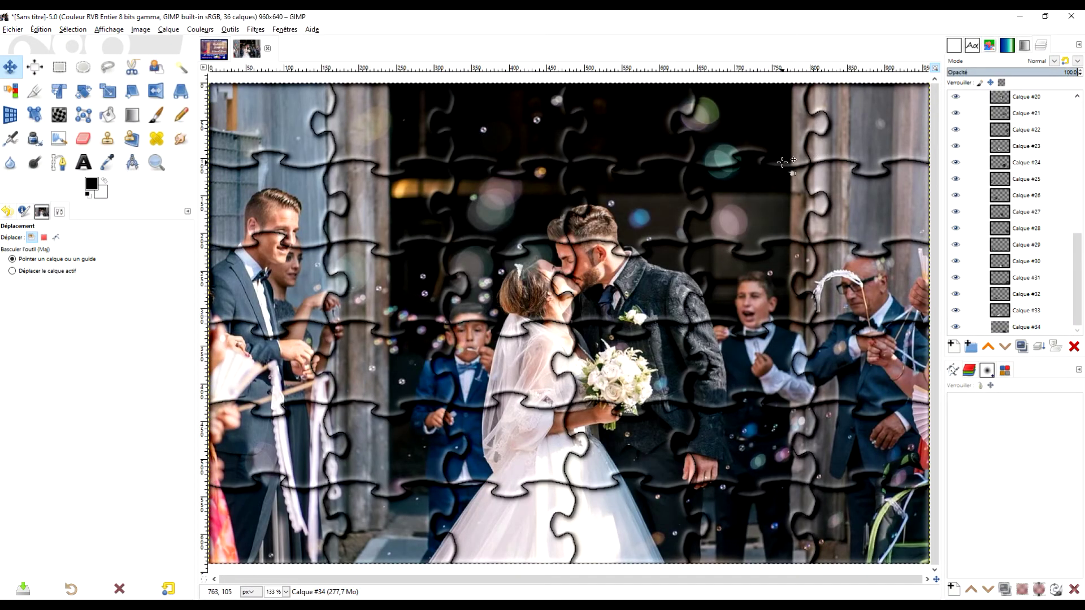
- Try to find the layer of the dark doorway piece beside the groom's head by picking Calque #10 and the piece itself
scroll(1012, 226, "up", 5)
left_click(1025, 280)
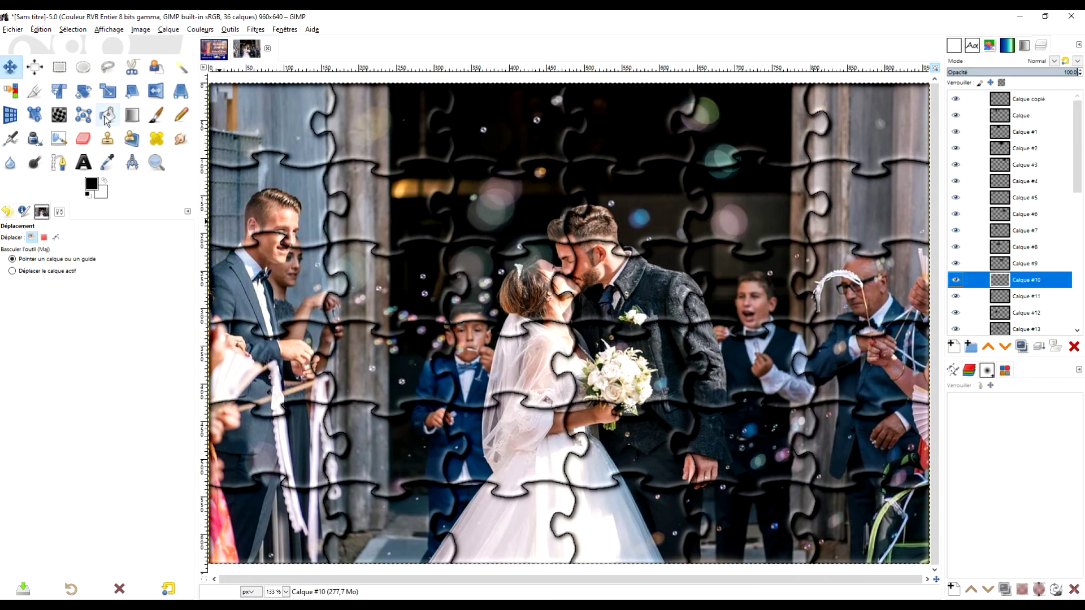
left_click(760, 198)
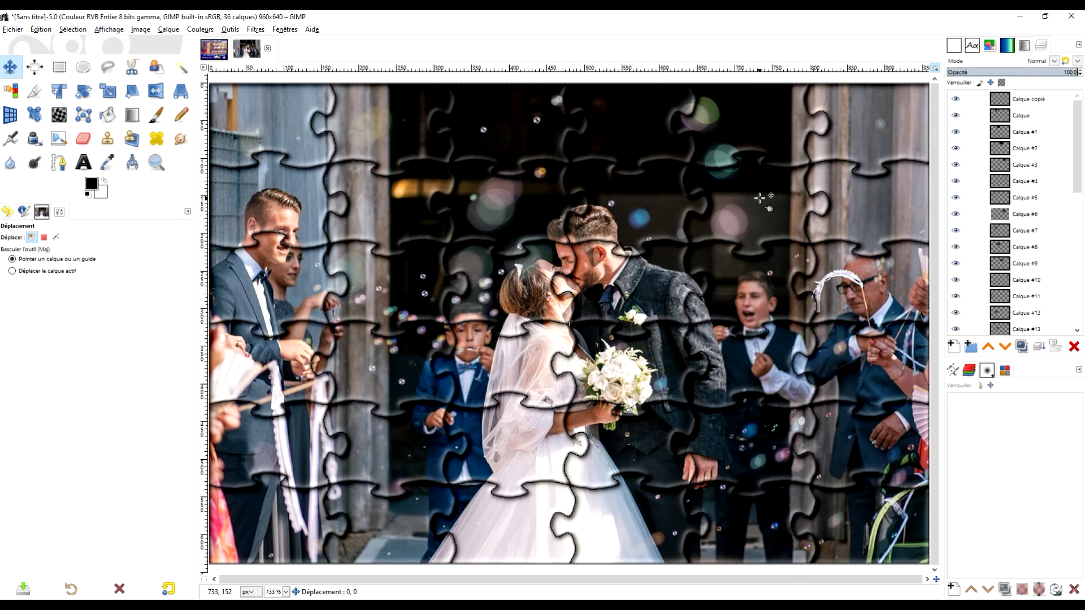
left_click(760, 197)
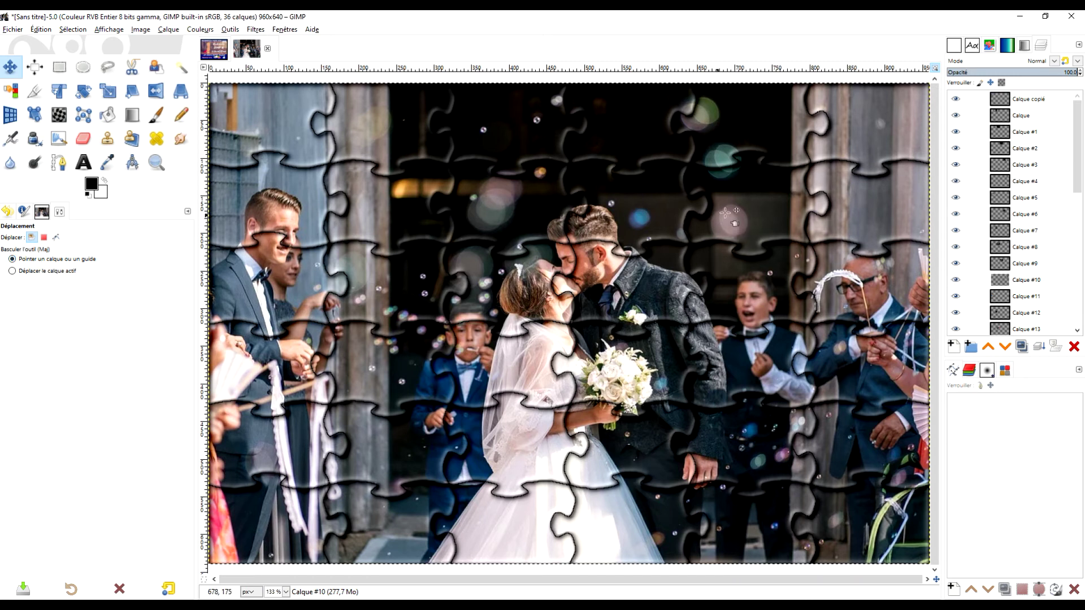
left_click(752, 200)
left_click(752, 200)
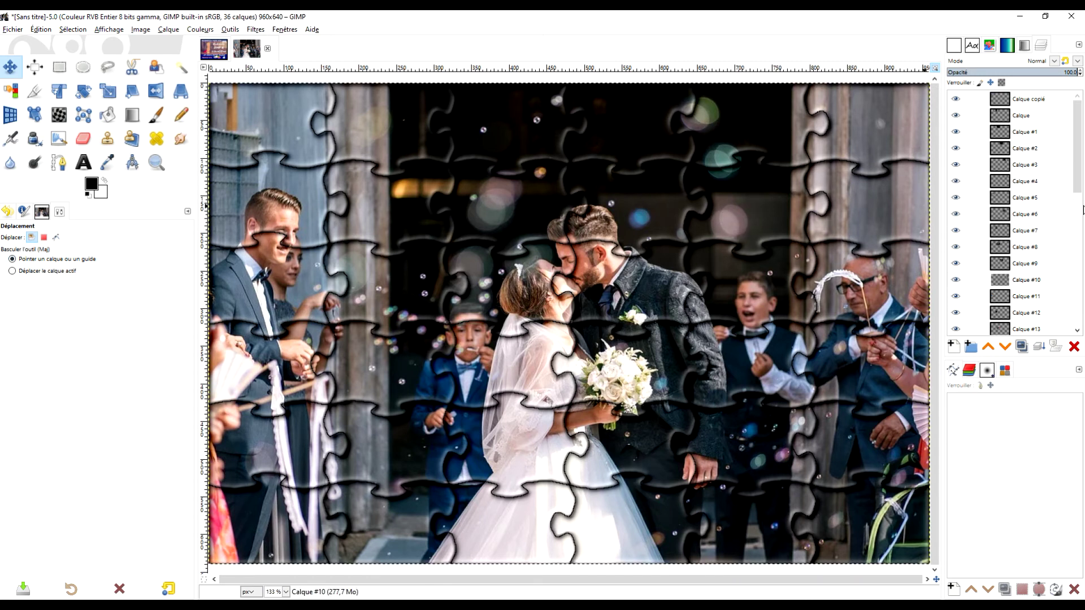
- Check which piece layer Calque #6 holds by hiding and showing it, and move that piece about 140 px to the right
left_click(960, 214)
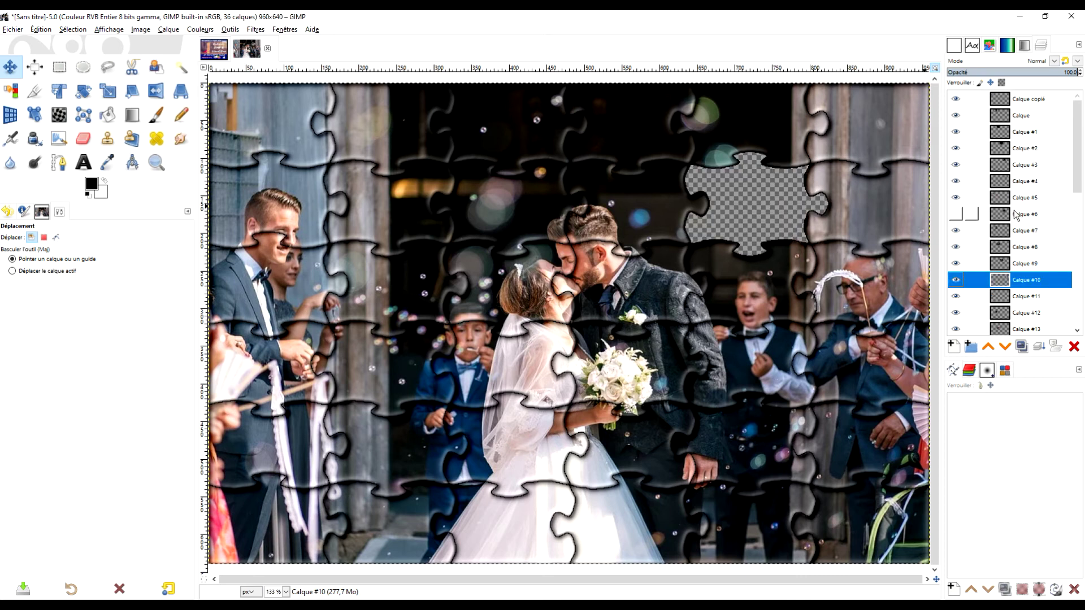
left_click(1015, 213)
left_click(954, 214)
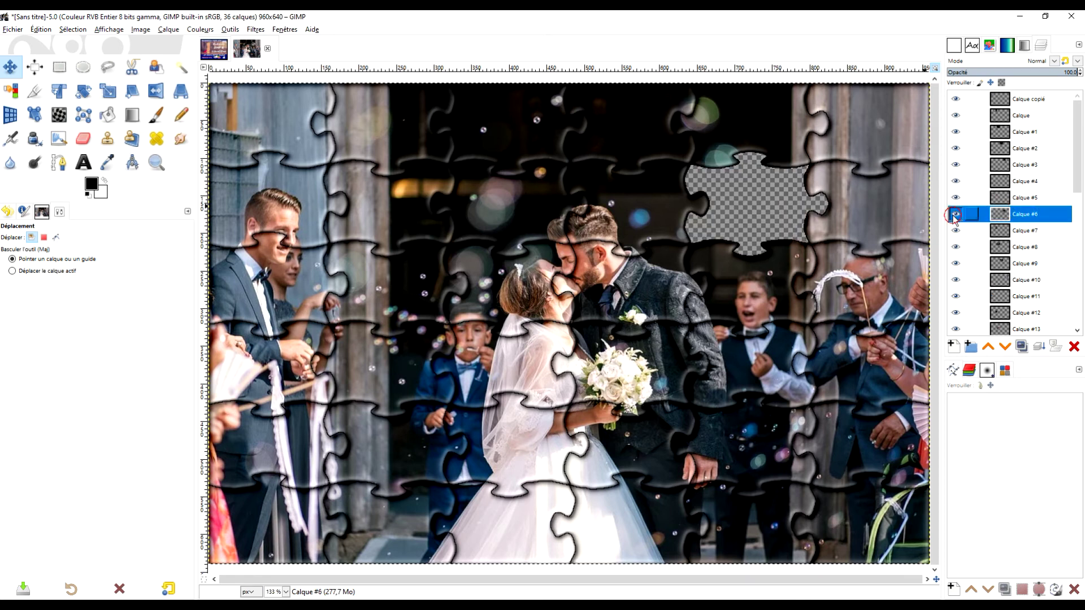
left_click_drag(747, 215, 854, 214)
- Raise the layer Calque #6 to the top of the layer stack
left_click(1030, 214)
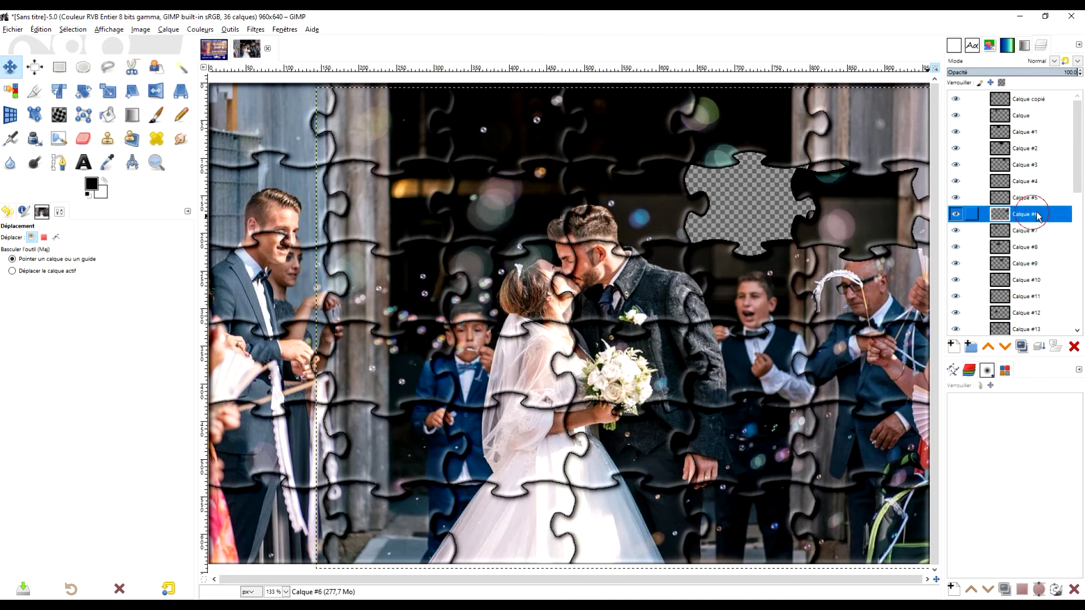
left_click(992, 350)
left_click(993, 350)
left_click(993, 350)
left_click(993, 349)
left_click(992, 349)
left_click(993, 349)
left_click(992, 349)
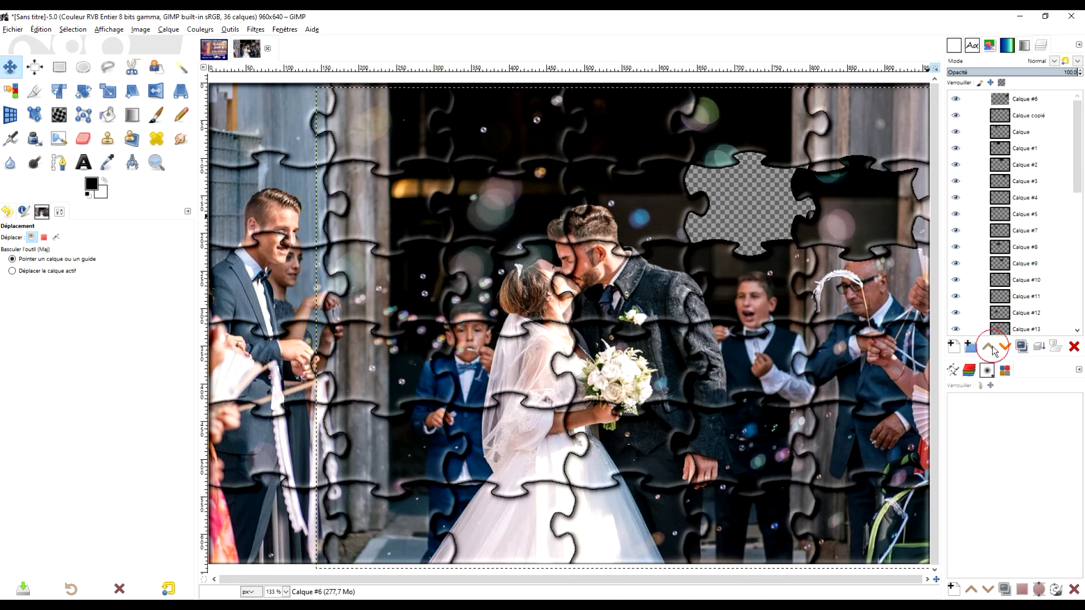
scroll(842, 282, "down", 2)
scroll(842, 283, "right", 1)
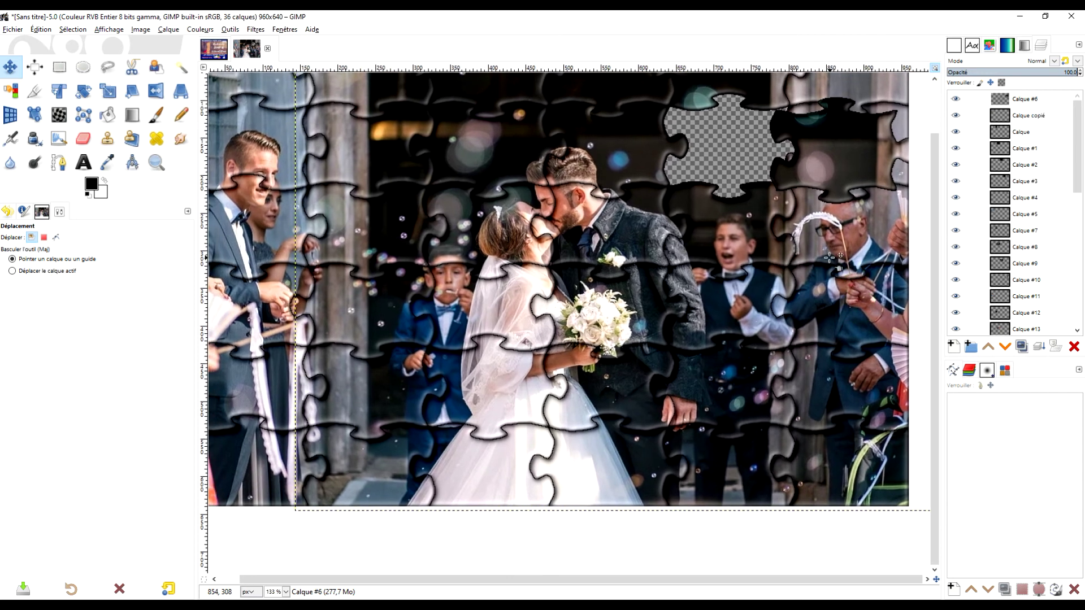
- Move the Calque #6 piece about 15 px up and resize its layer to the image size
left_click_drag(841, 158, 836, 122)
scroll(837, 122, "up", 4)
scroll(837, 122, "right", 2)
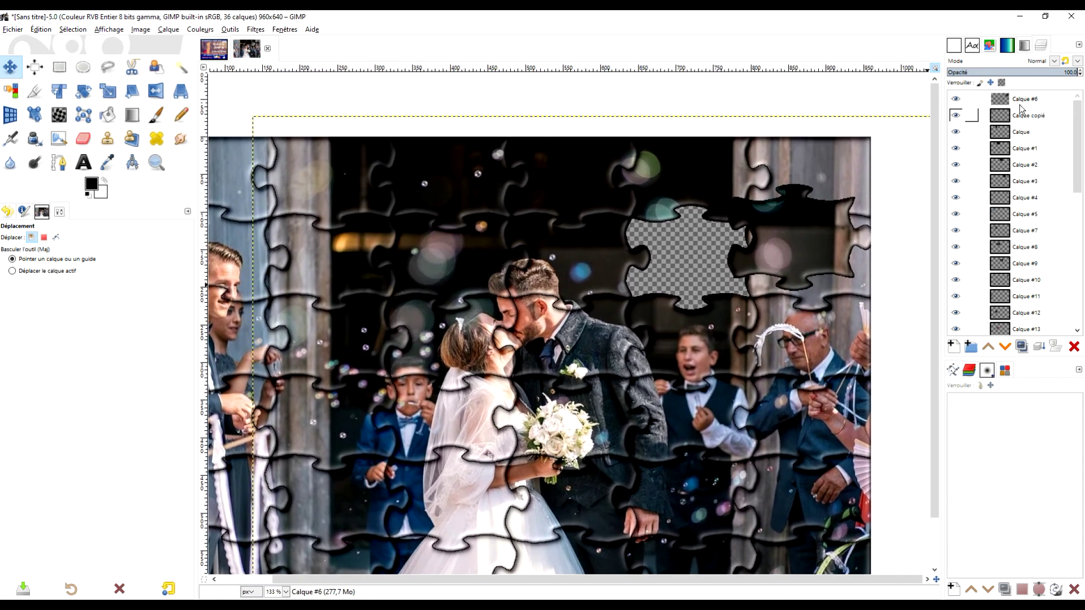
left_click(1020, 103)
right_click(1017, 102)
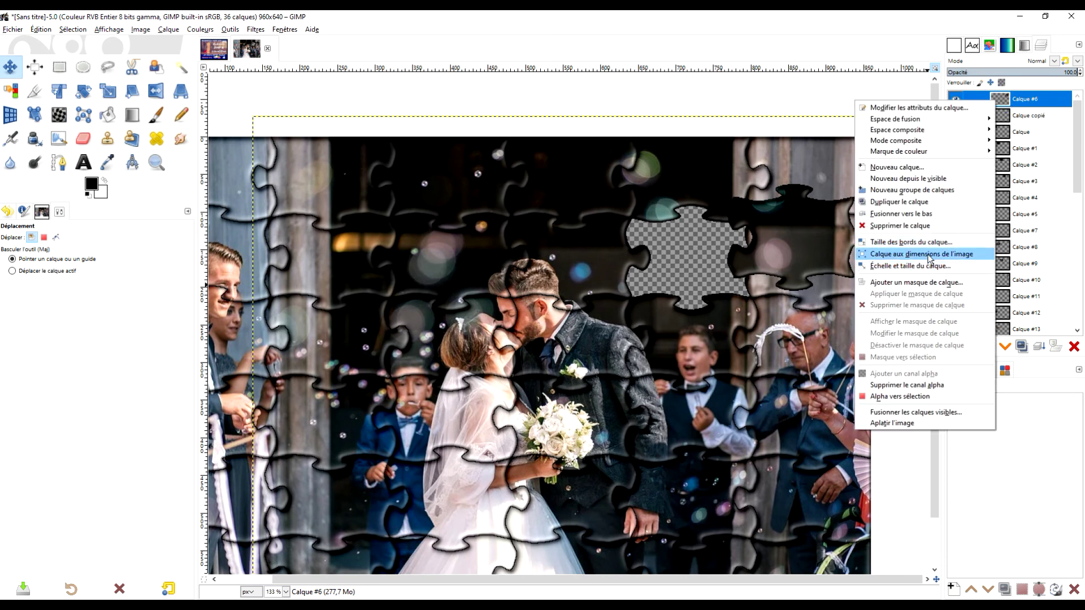
left_click(928, 254)
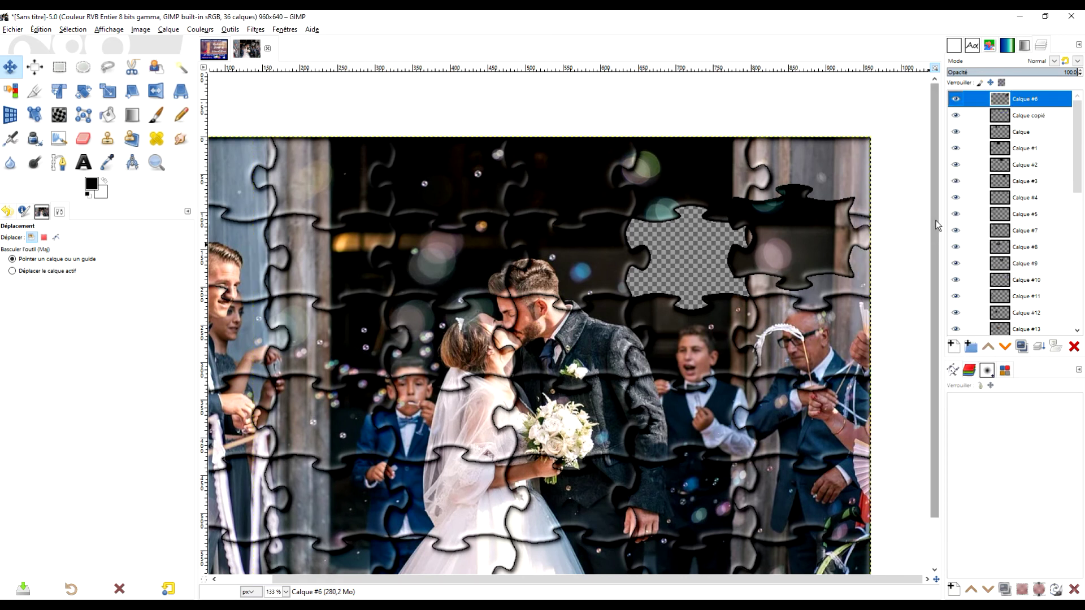
- Select the lowest layer, Calque #34, and create a new 960 x 640 px layer named fond, filled with white
scroll(834, 261, "down", 3)
scroll(834, 260, "left", 1)
scroll(834, 261, "up", 1)
scroll(1025, 254, "down", 10)
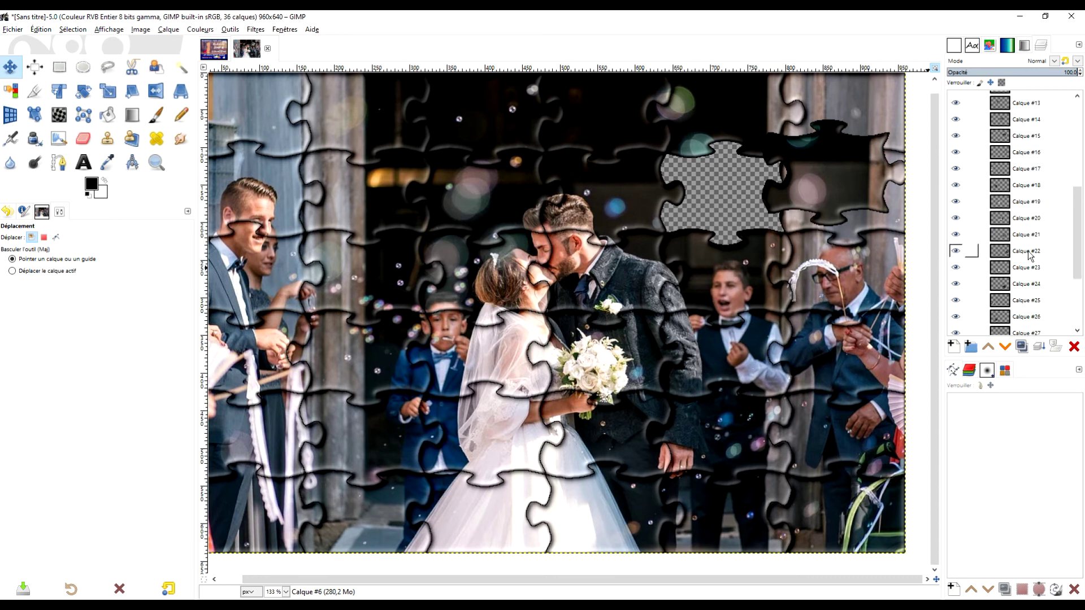
left_click(1030, 327)
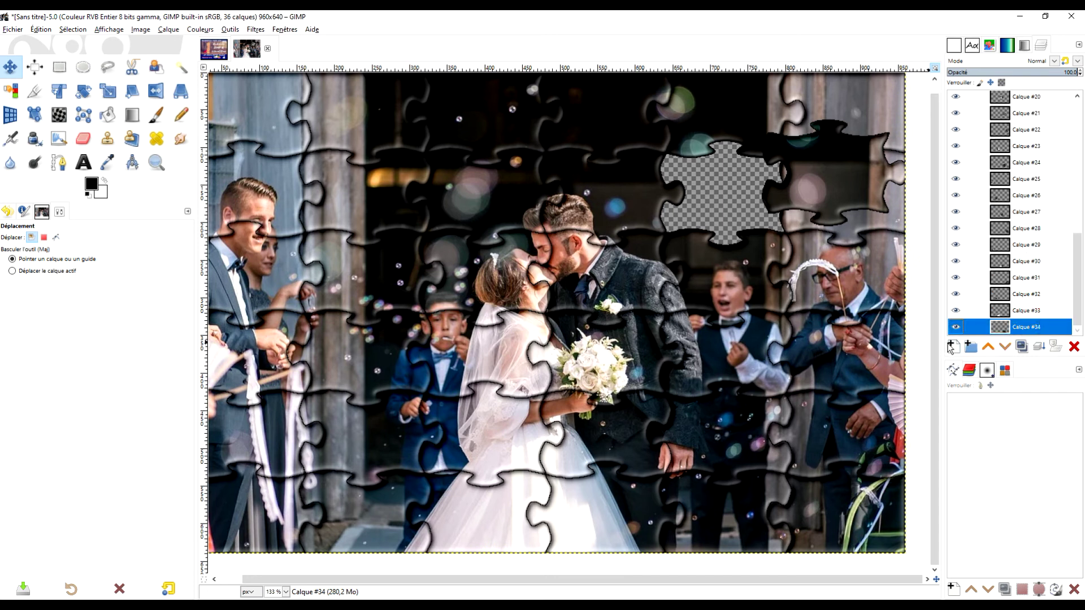
left_click(953, 347)
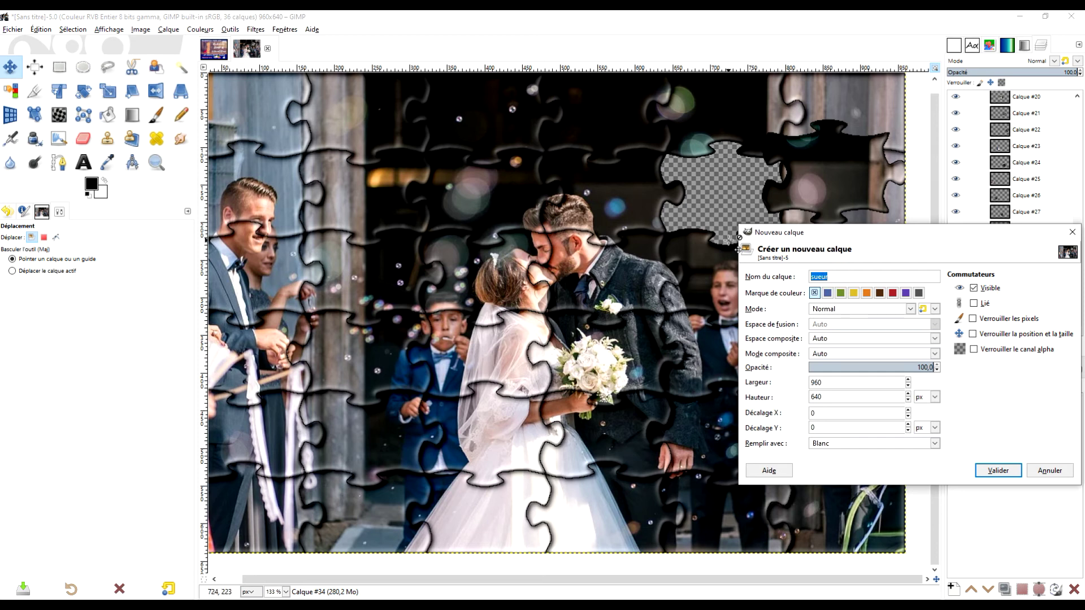
type("FOND")
key("BackSpace")
key("BackSpace")
key("BackSpace")
key("BackSpace")
key("Tab")
key("o")
key("BackSpace")
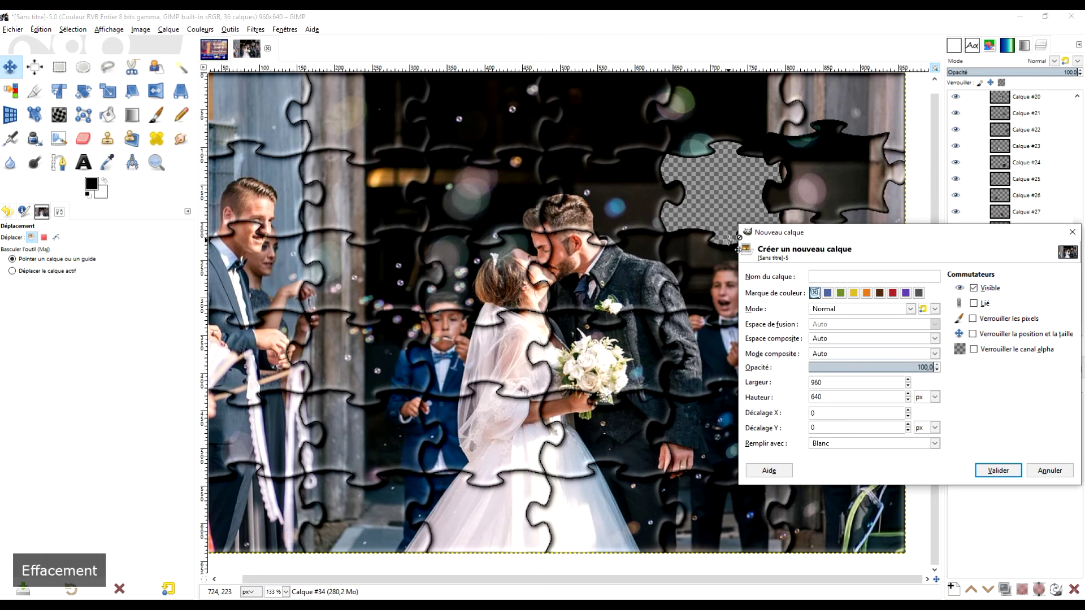
left_click(869, 275)
key("Caps_Lock")
type("fond")
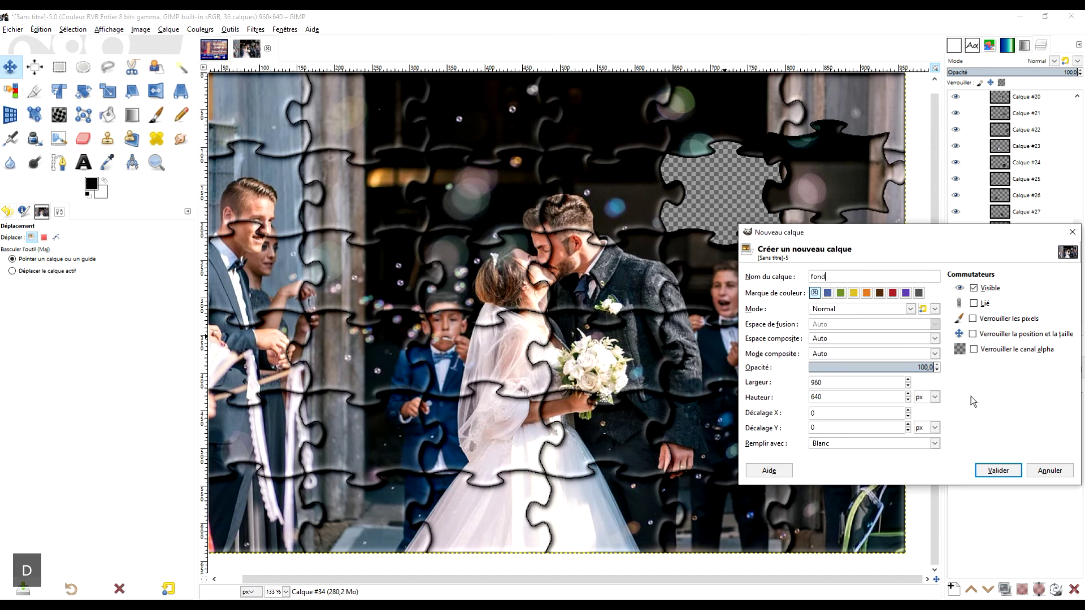
left_click(997, 470)
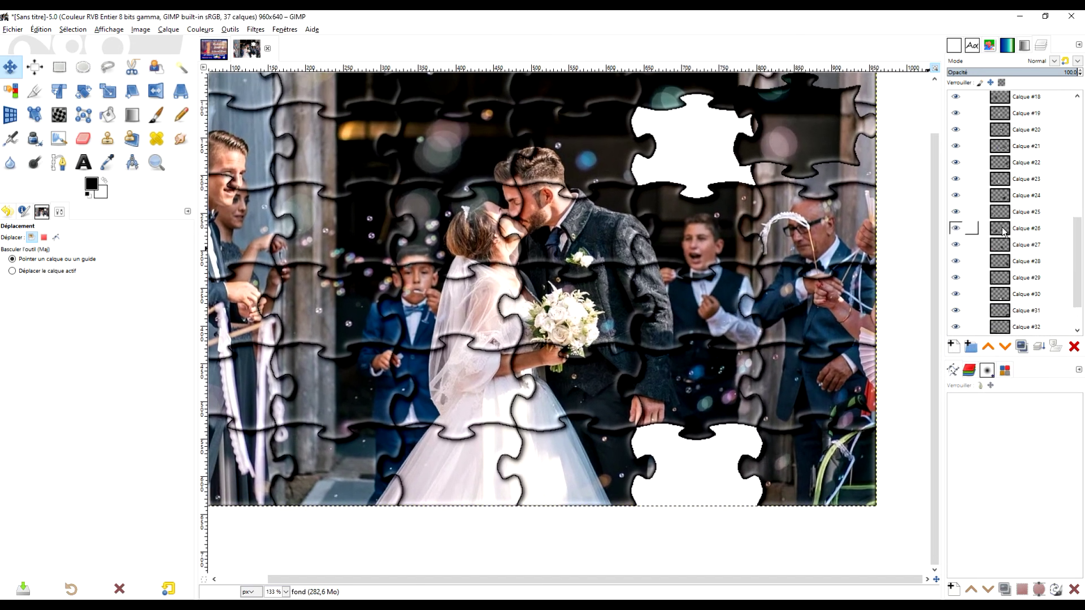
- Move the white layer fond below Calque #34 to the bottom of the layer stack
scroll(1017, 218, "up", 5)
scroll(1017, 214, "down", 5)
left_click_drag(1008, 317, 1011, 332)
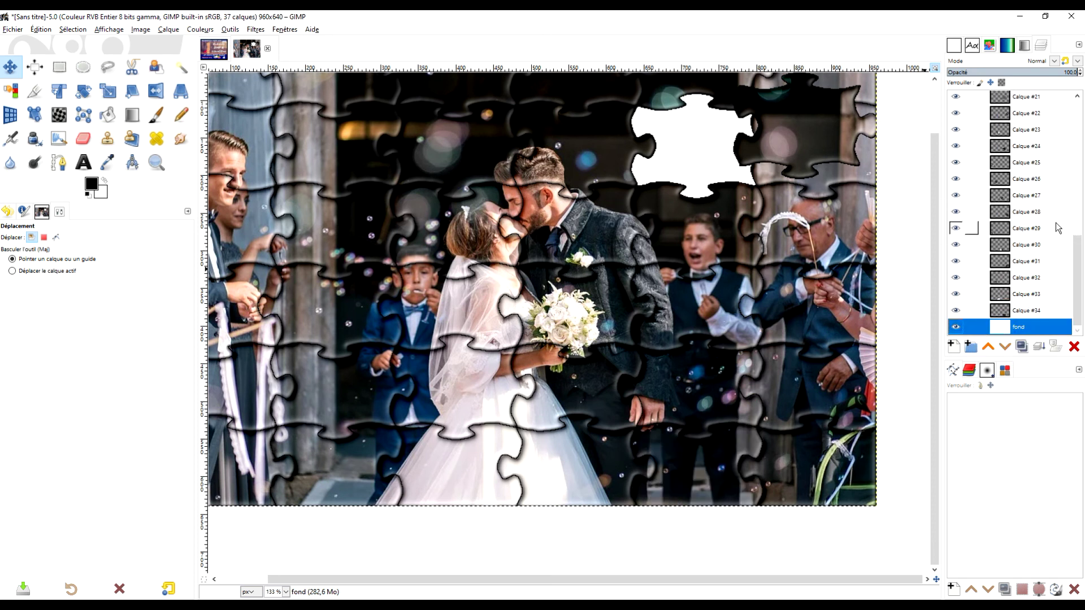
- Apply a Drop Shadow to the Calque #6 piece with a small offset, blur radius 0 and opacity 2
left_click_drag(822, 238, 816, 327)
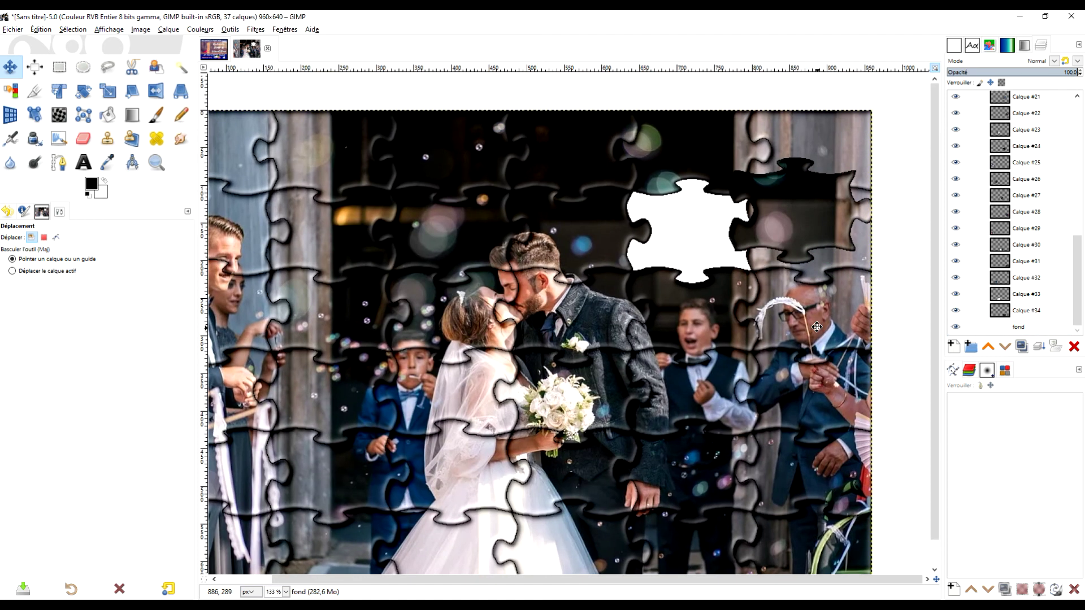
scroll(1022, 240, "up", 7)
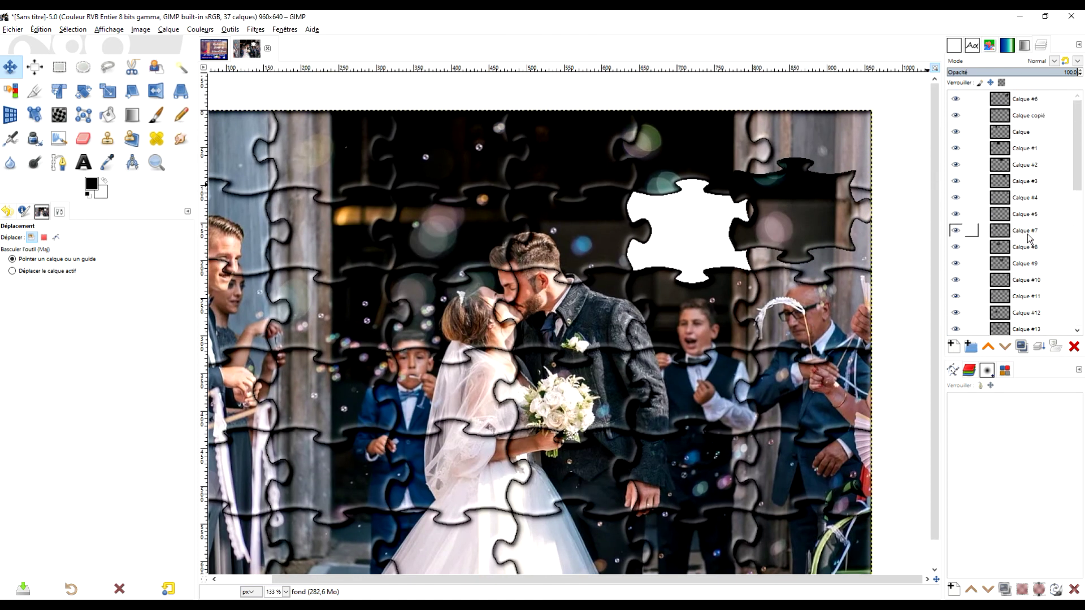
left_click(1037, 96)
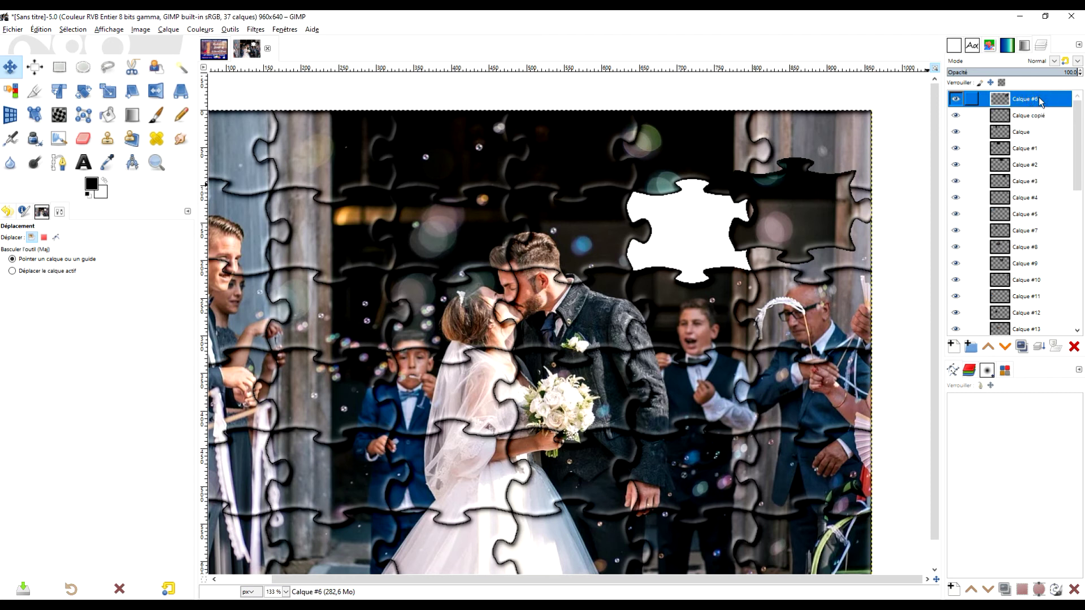
left_click(255, 29)
mouse_move(333, 126)
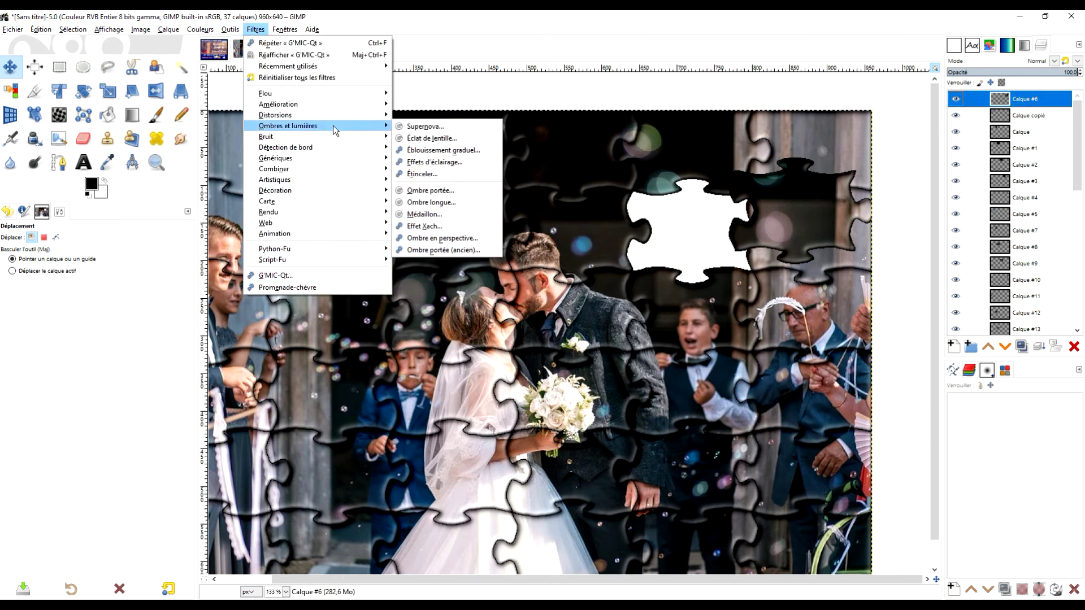
left_click(453, 193)
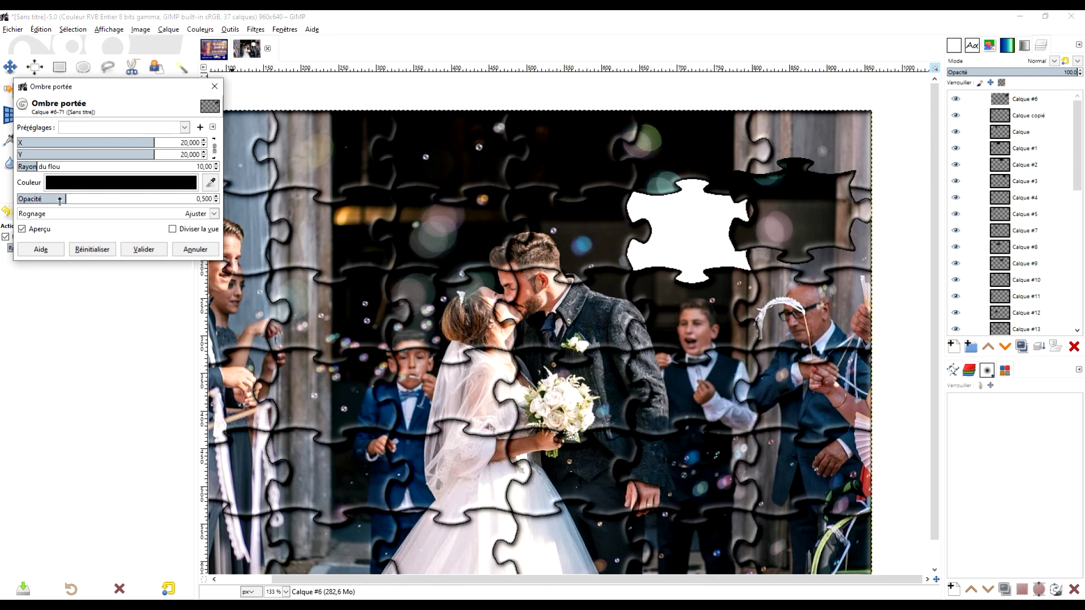
left_click_drag(59, 199, 403, 193)
left_click_drag(145, 147, 116, 146)
left_click(36, 166)
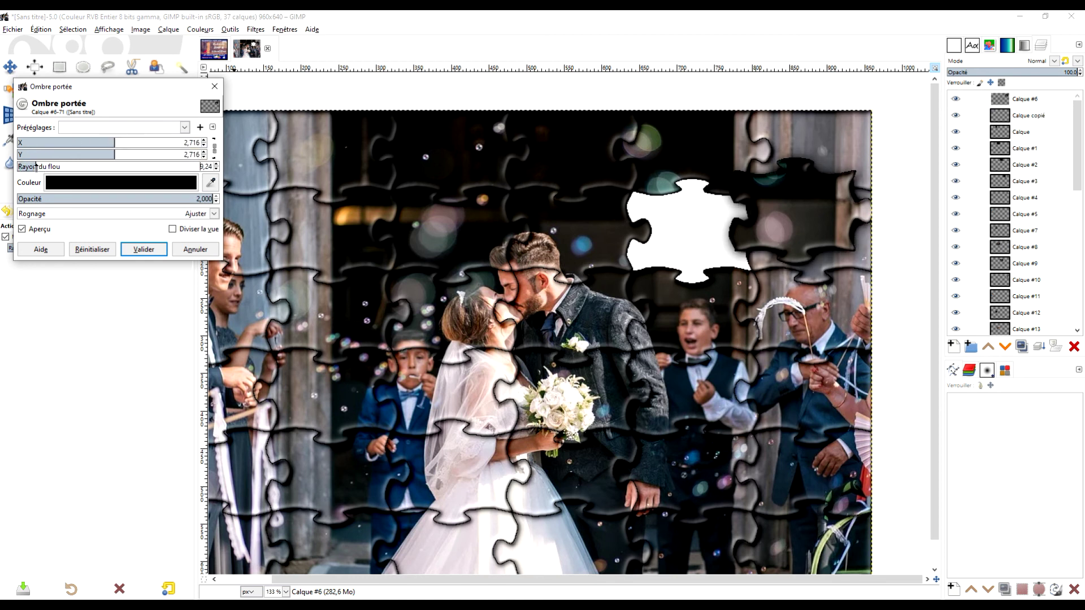
left_click_drag(36, 166, 16, 166)
left_click(114, 143)
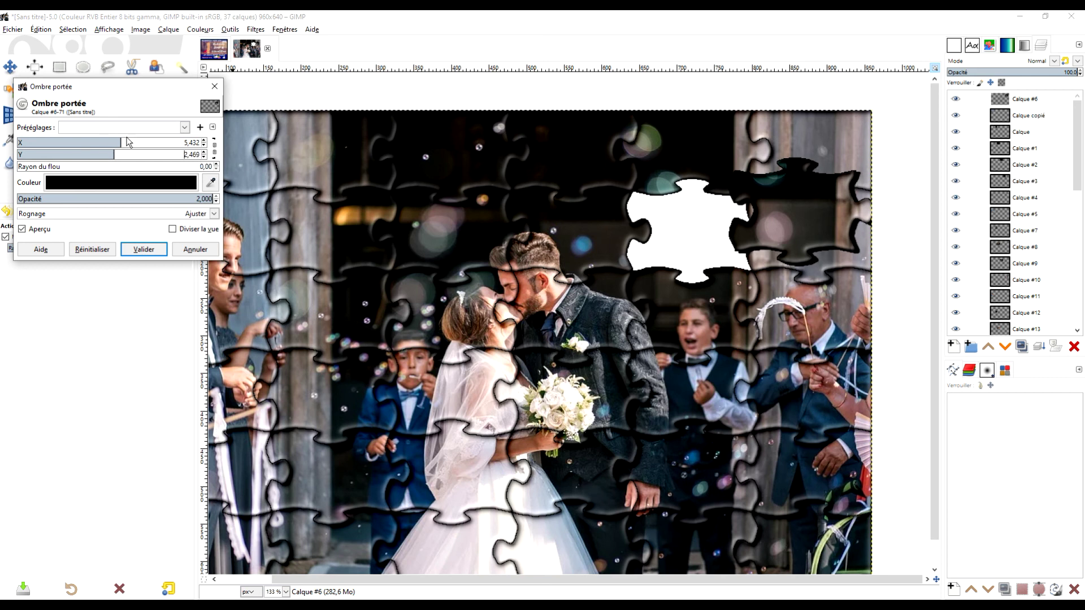
left_click(142, 249)
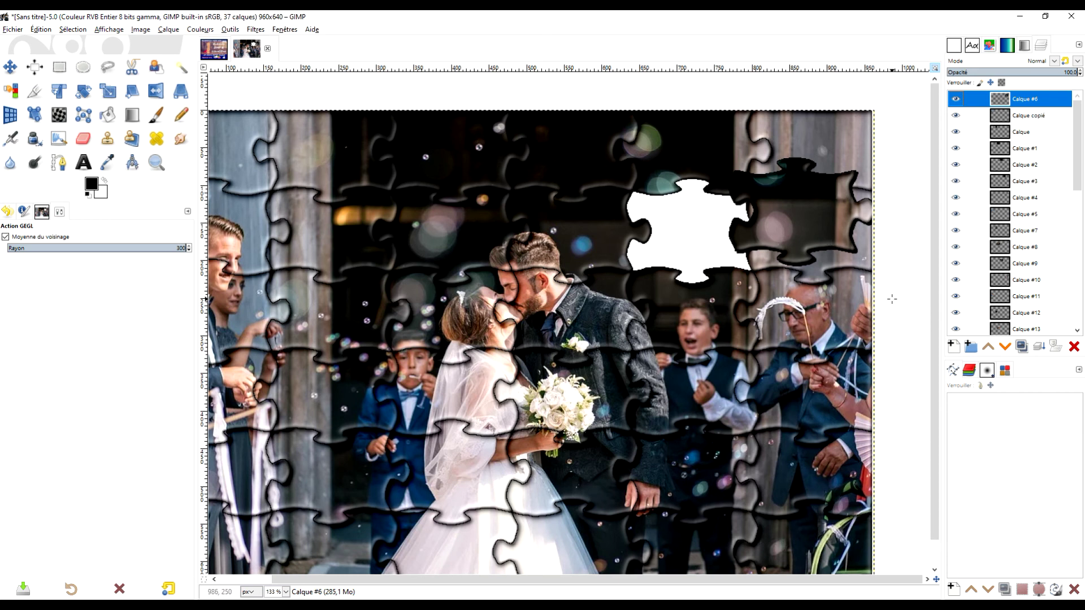
- Add the text FIN in Segoe Script at 70 px directly above the fond layer, over the missing piece's gap
scroll(888, 305, "down", 1)
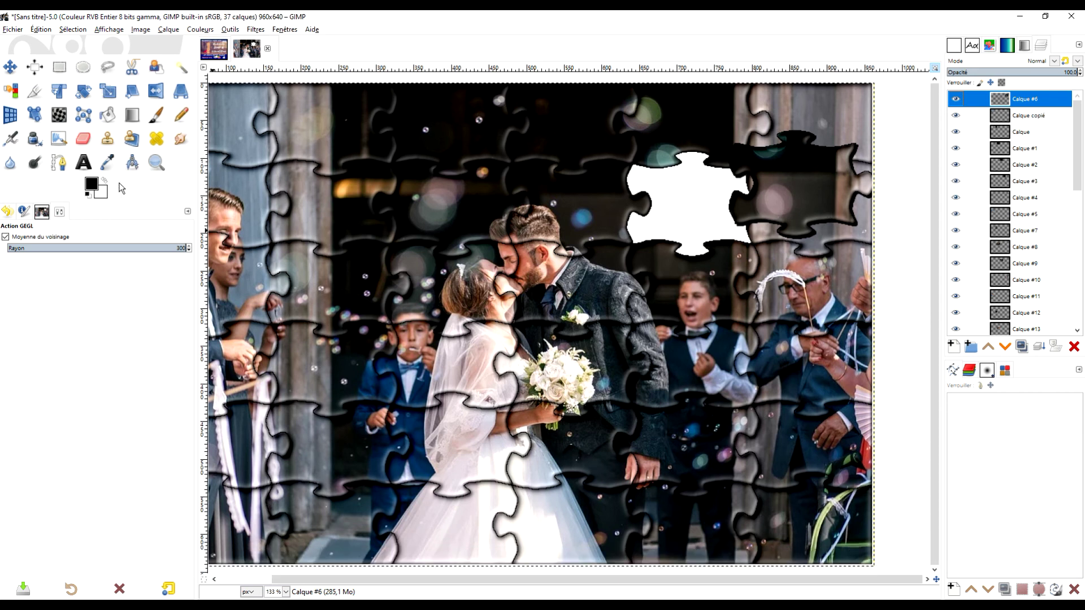
left_click(83, 162)
scroll(1002, 258, "down", 5)
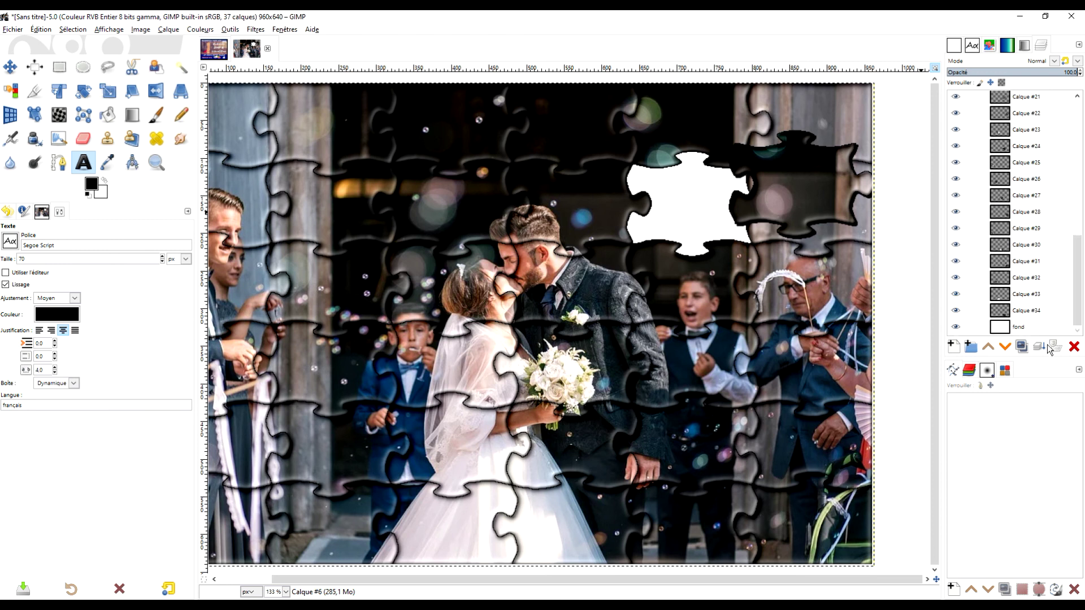
left_click(1028, 328)
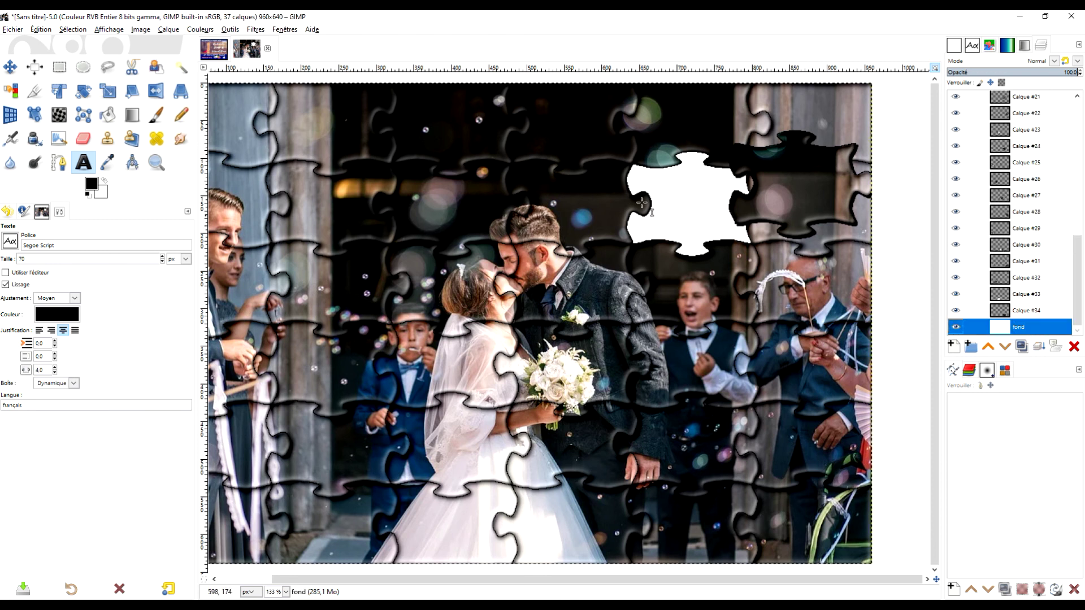
left_click(668, 189)
key("Caps_Lock")
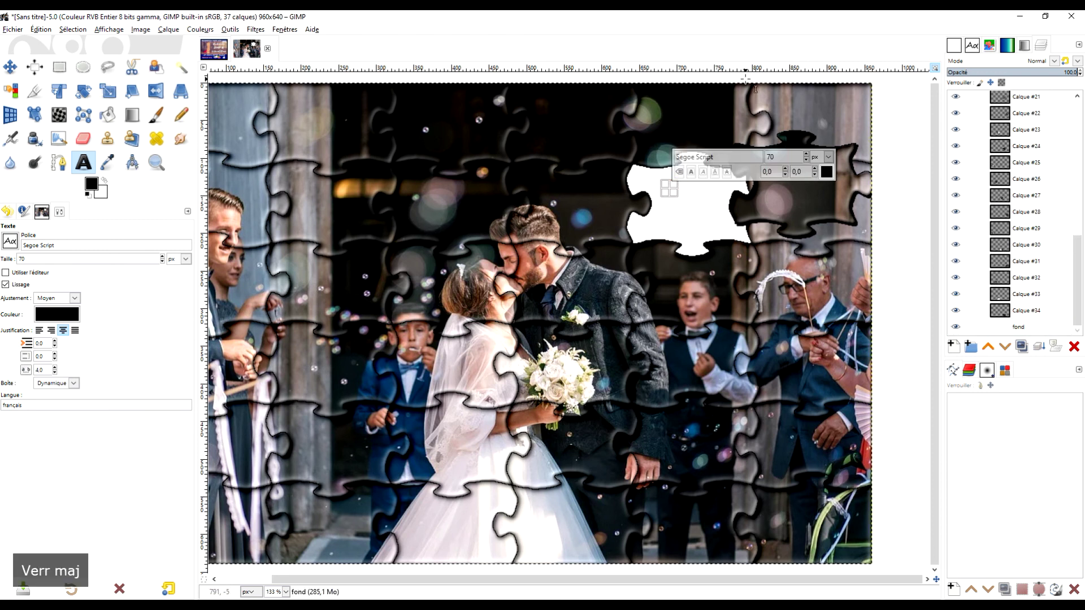
type("FIN")
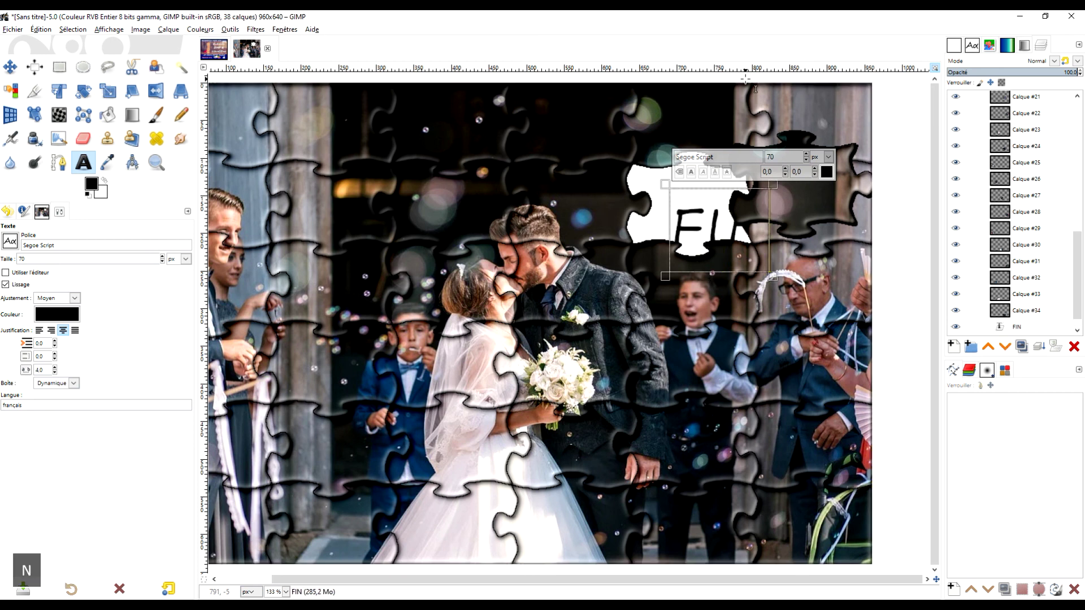
- Reduce the FIN text to 56 px and centre it in the missing piece's gap
left_click(10, 67)
left_click_drag(690, 232, 660, 203)
key("t")
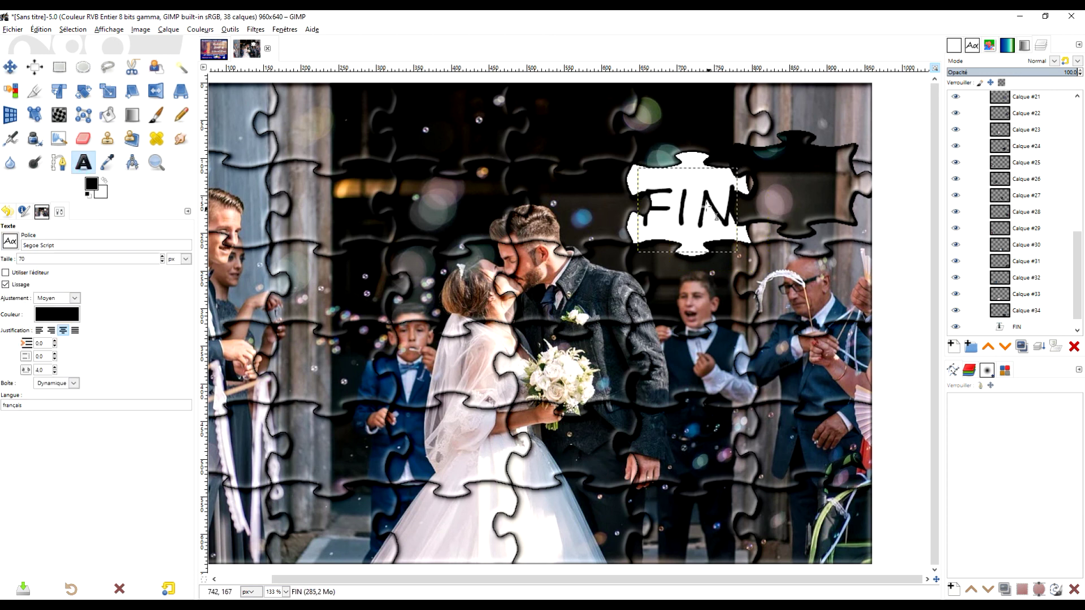
left_click(694, 209)
key("ctrl+a")
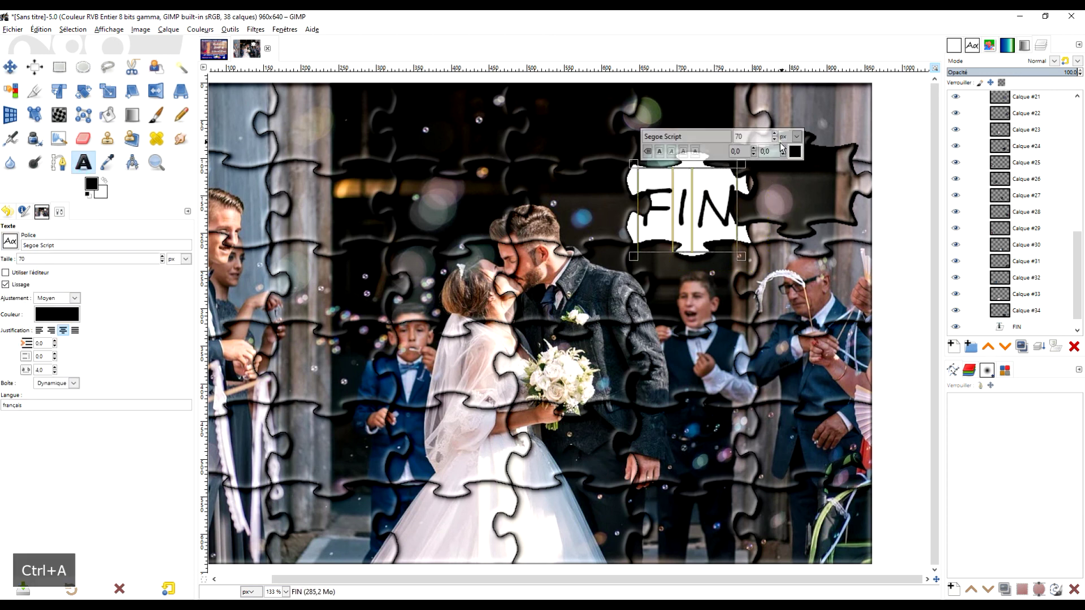
scroll(762, 140, "down", 14)
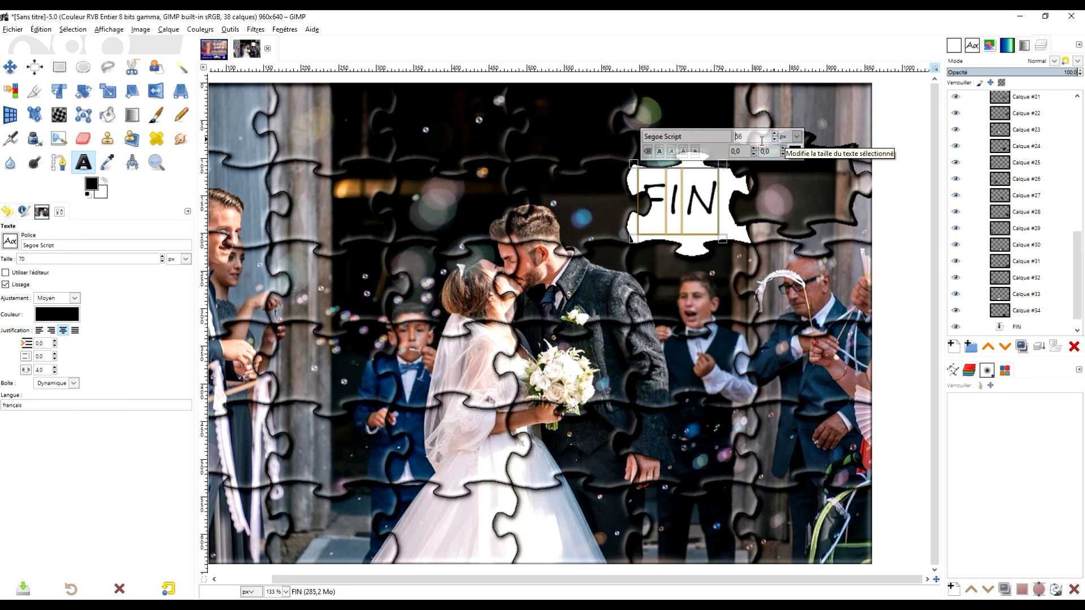
key("m")
left_click_drag(702, 206, 713, 212)
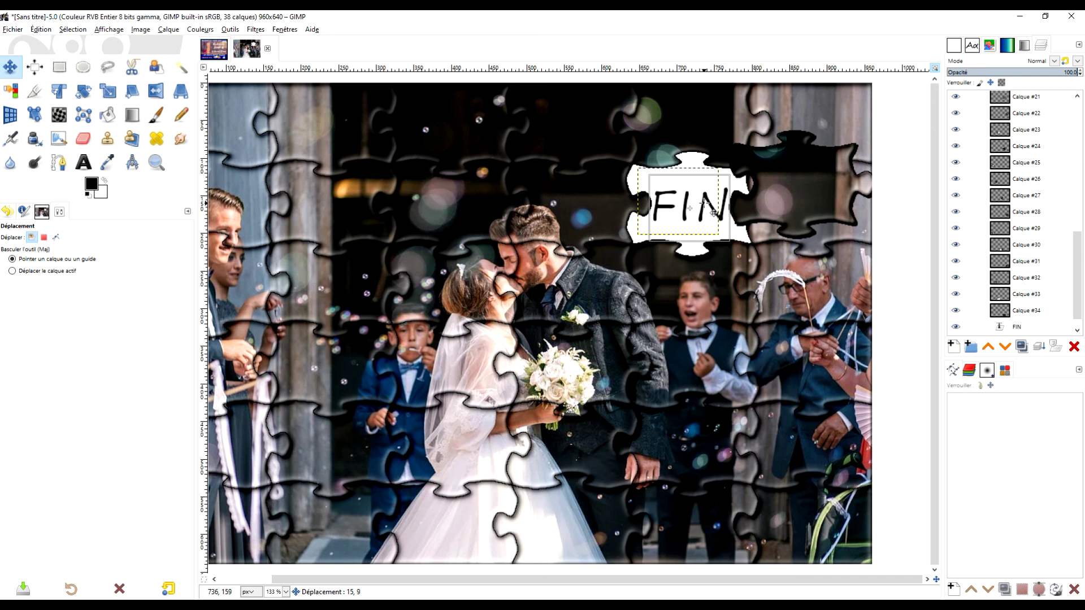
- Make the whole FIN text bold
key("t")
left_click(683, 190)
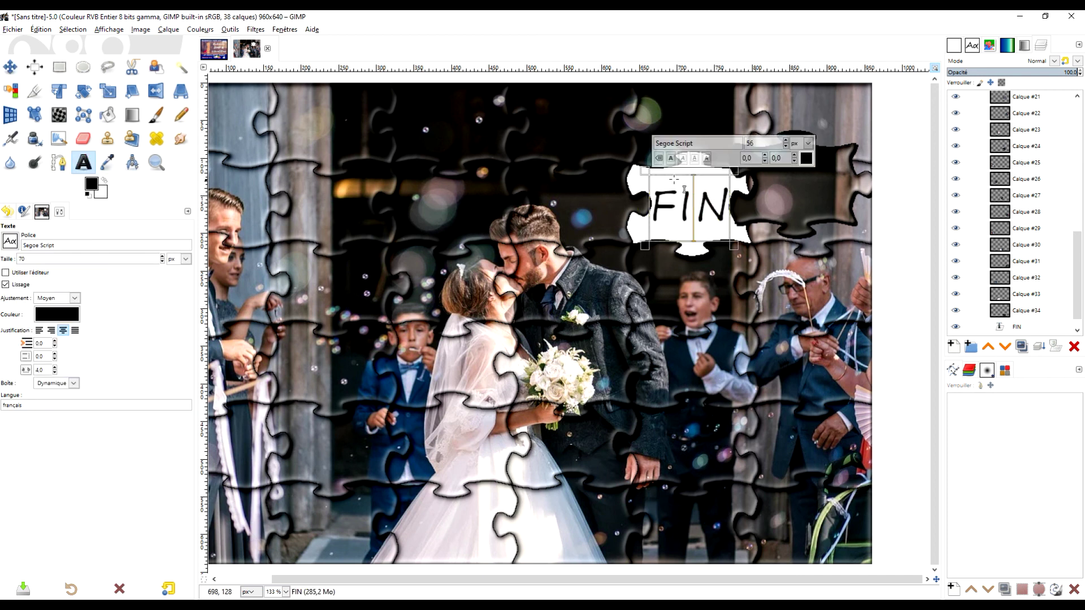
key("ctrl+a")
left_click(670, 158)
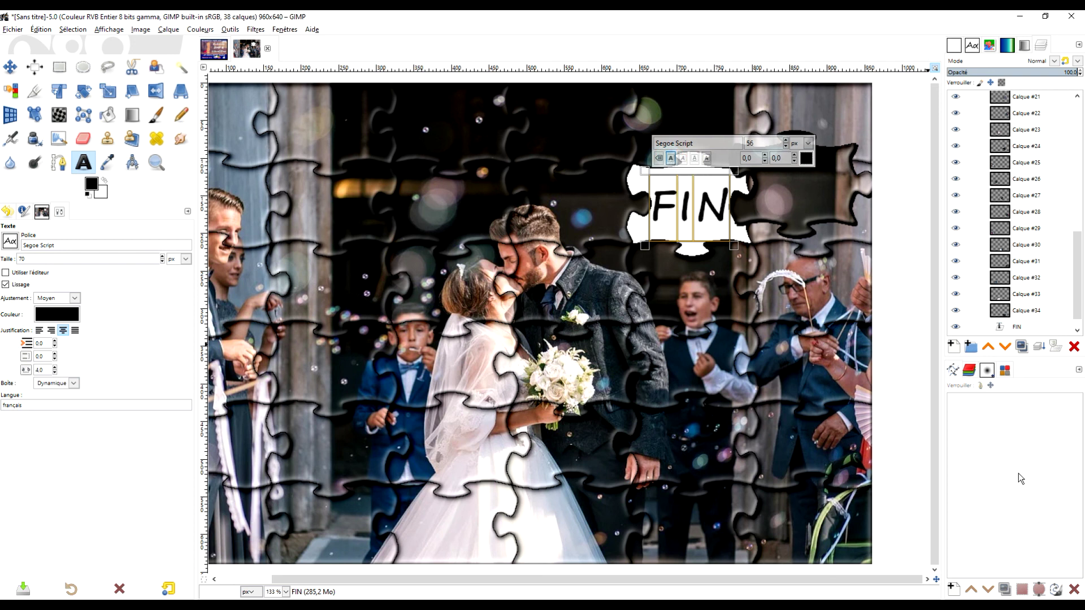
- Set up a teal Drop Shadow on the FIN text with X and Y offsets of 0, blur radius 2.71 and opacity 2
left_click(254, 29)
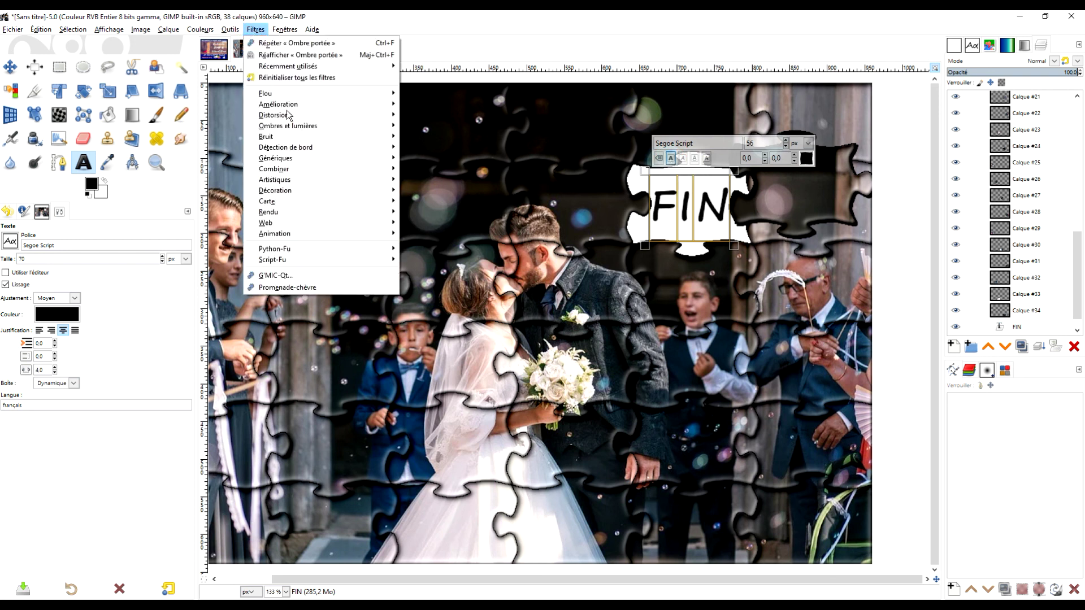
mouse_move(319, 127)
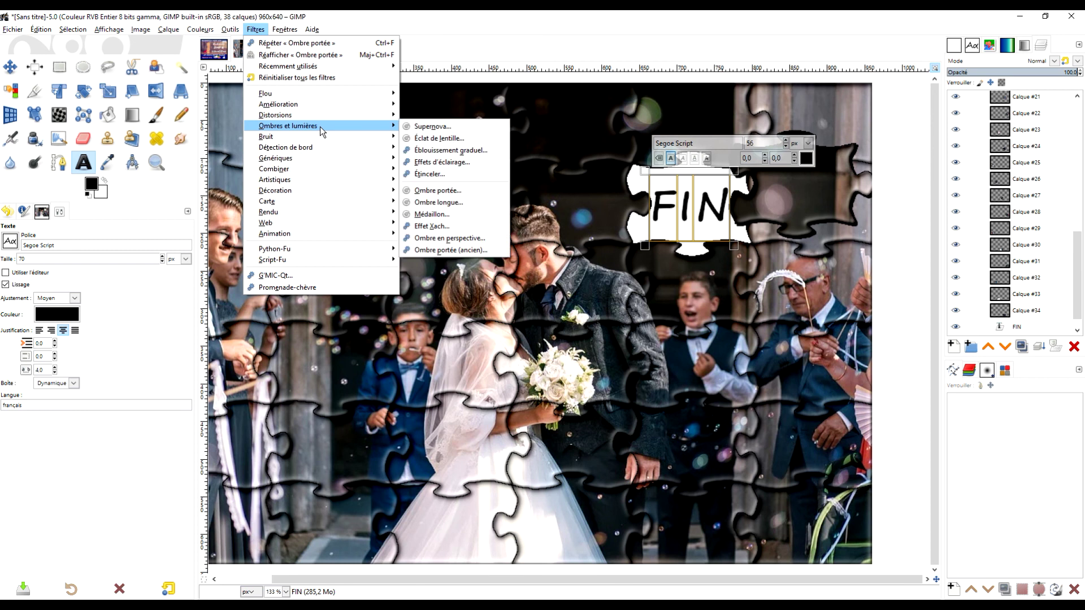
left_click(438, 190)
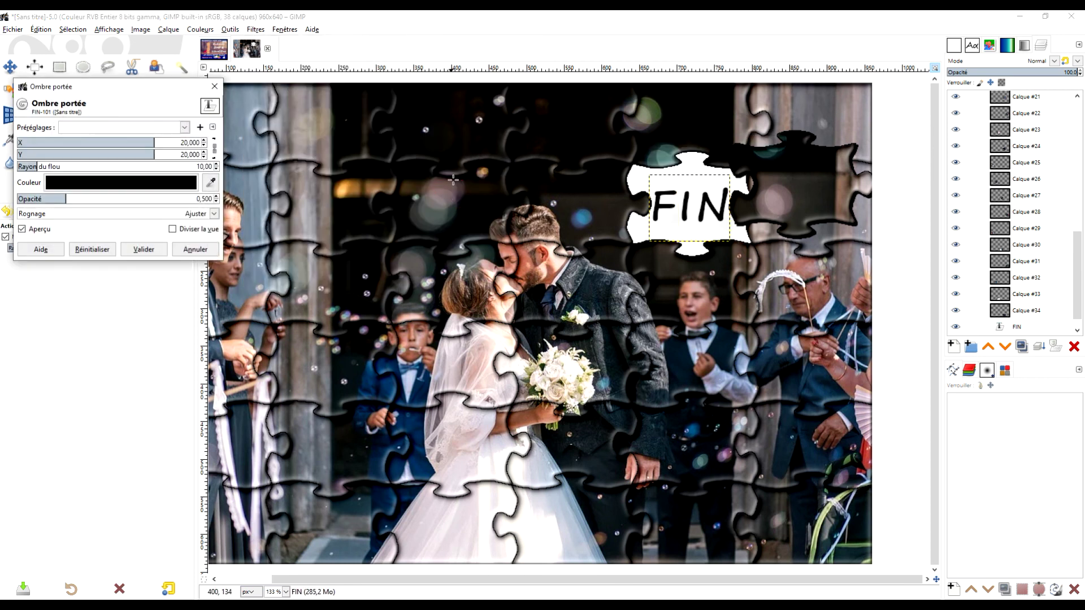
left_click(99, 181)
left_click(164, 288)
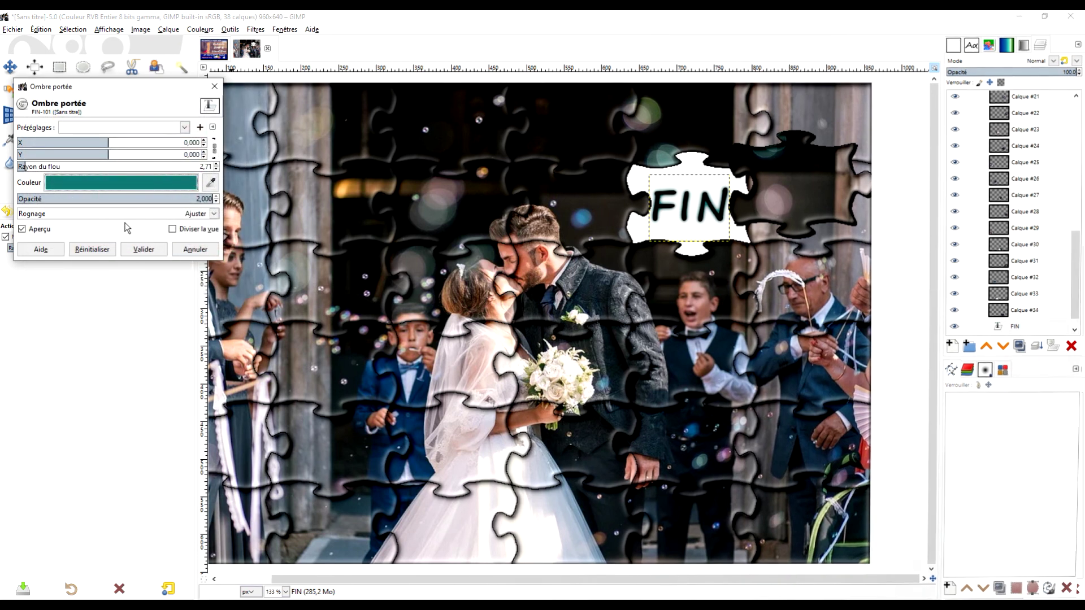